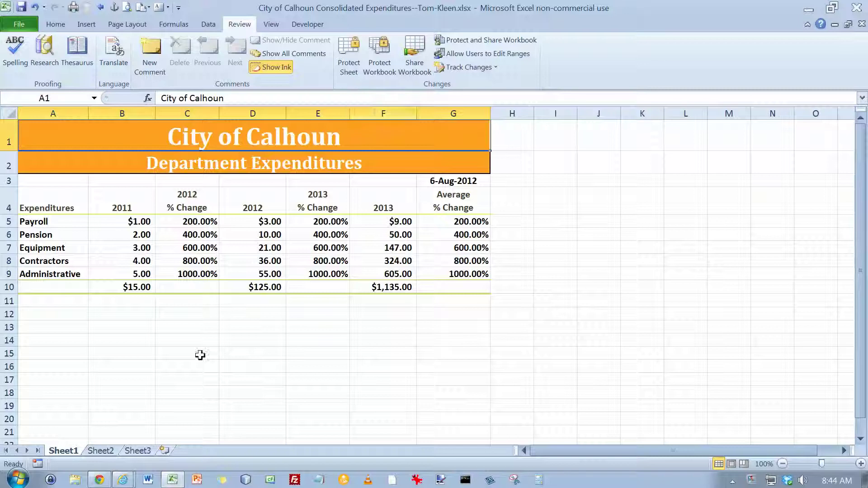
- Insert a new worksheet and move it directly after Sheet1
left_click(165, 451)
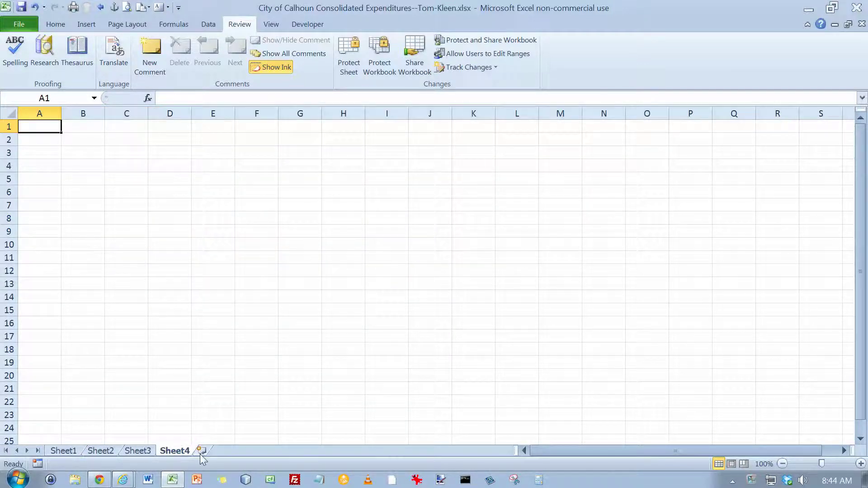
left_click_drag(183, 442, 111, 459)
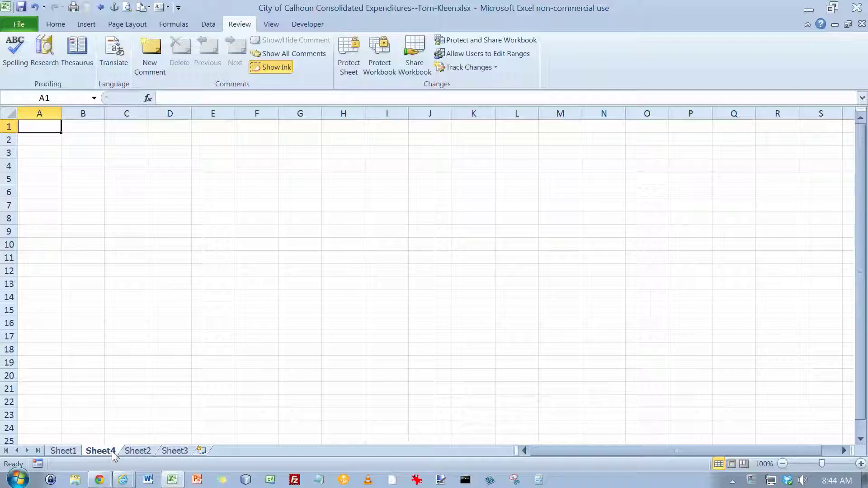
- Copy the entire contents of Sheet1 and paste them at once into the grouped Sheet4, Sheet2 and Sheet3
left_click(64, 451)
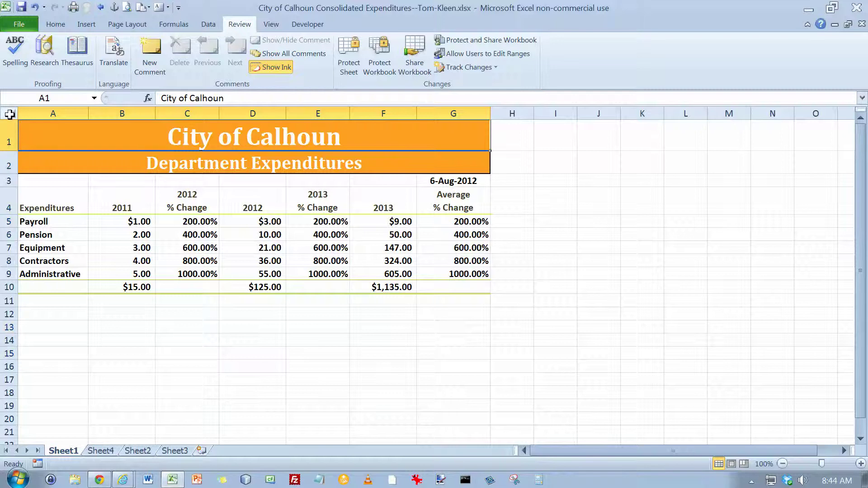
left_click(10, 115)
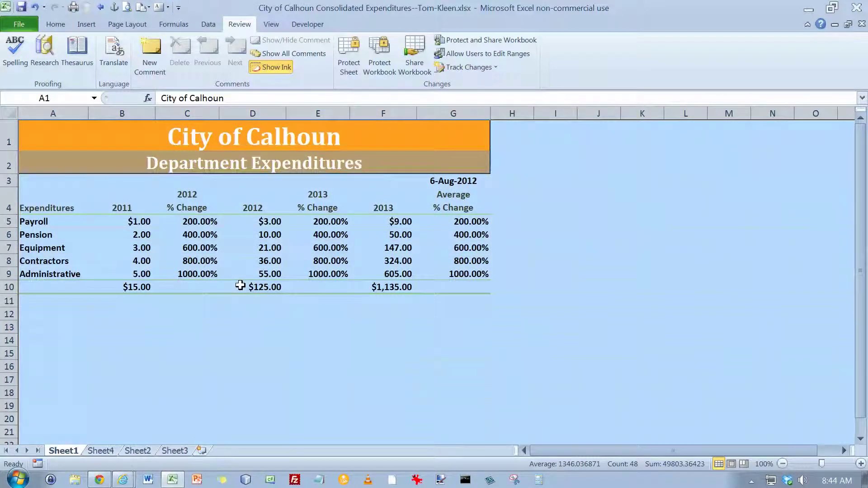
left_click(55, 24)
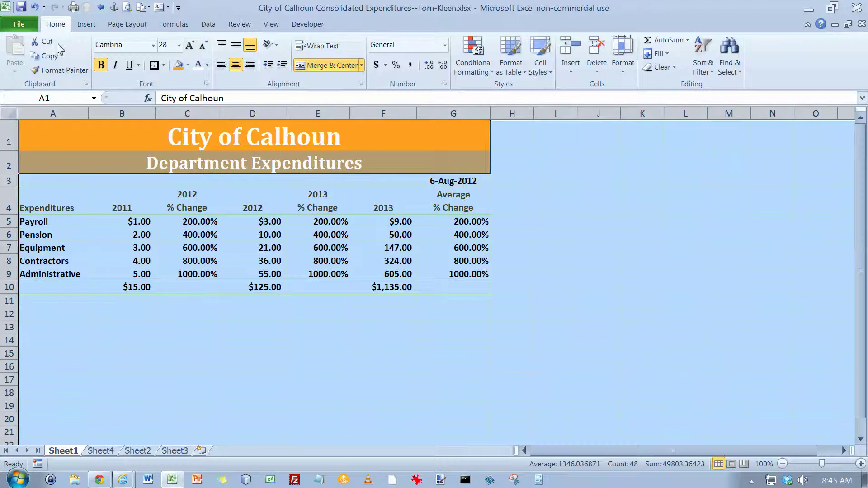
left_click(47, 55)
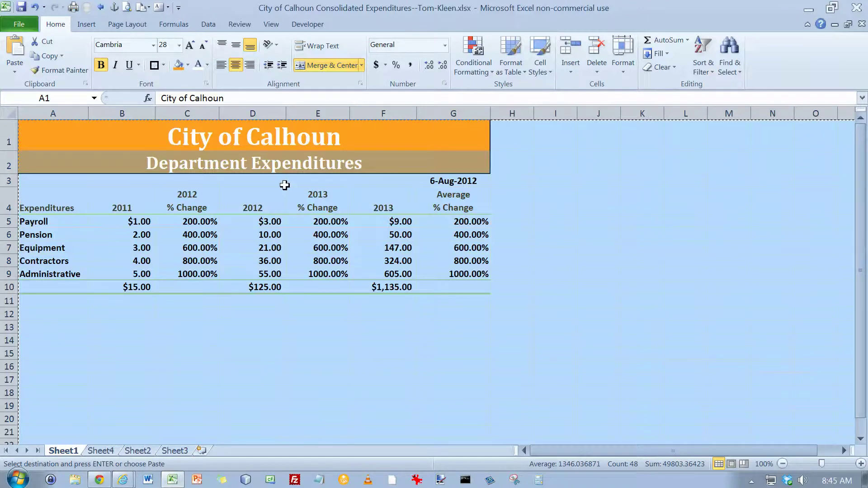
left_click(100, 451)
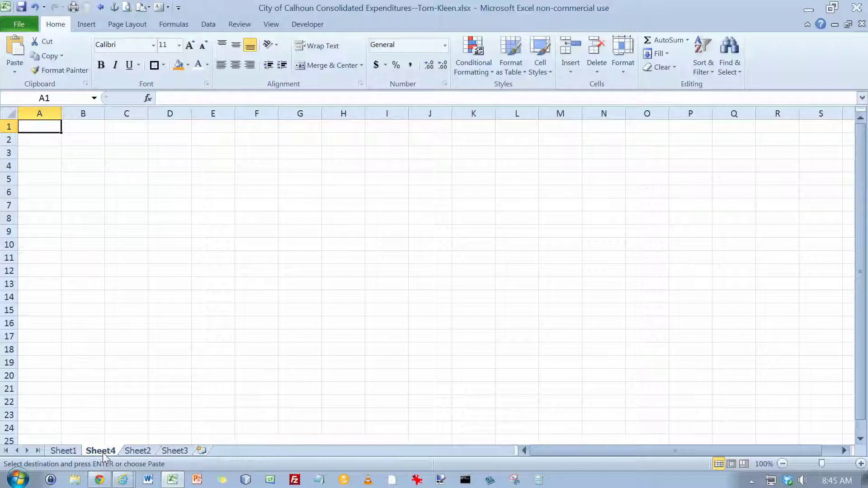
left_click(175, 451, "shift")
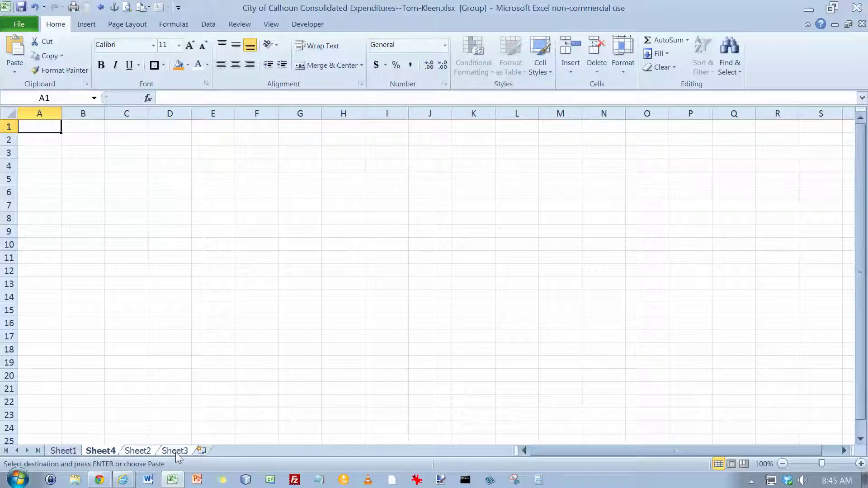
left_click(18, 54)
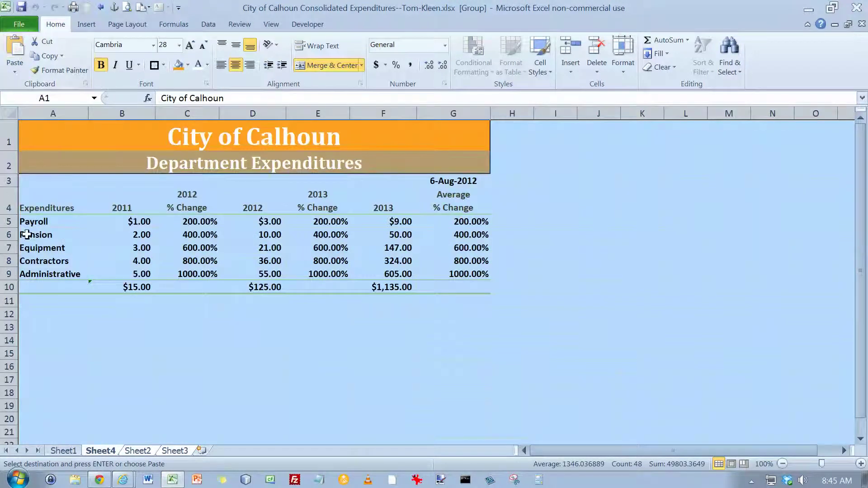
- Look through Sheet1, Sheet4, Sheet2 and Sheet3 to compare the pasted contents with the original
left_click(178, 451)
left_click(68, 451)
left_click(175, 451)
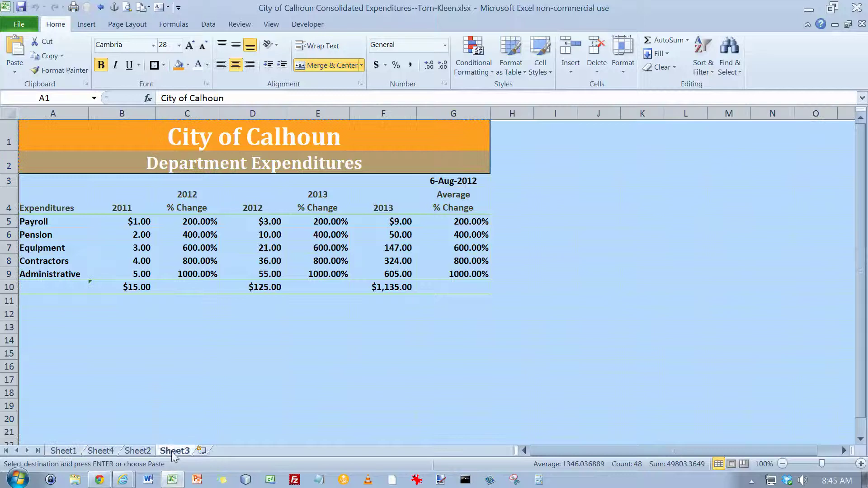
left_click(145, 452)
left_click(100, 451)
left_click(65, 452)
left_click(103, 452)
left_click(137, 451)
left_click(175, 451)
left_click(137, 452)
left_click(100, 451)
left_click(63, 451)
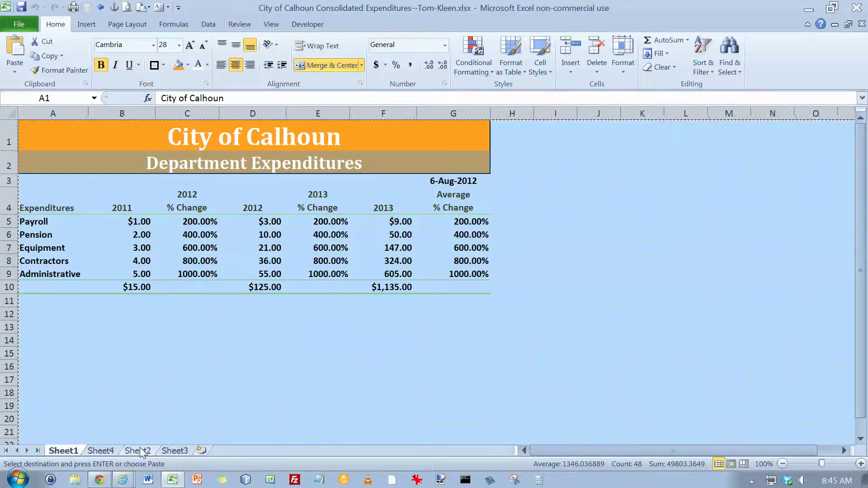
- Clear the pending copy and group all four worksheets from Sheet1 through Sheet3, with only cell A12 selected
key("Escape")
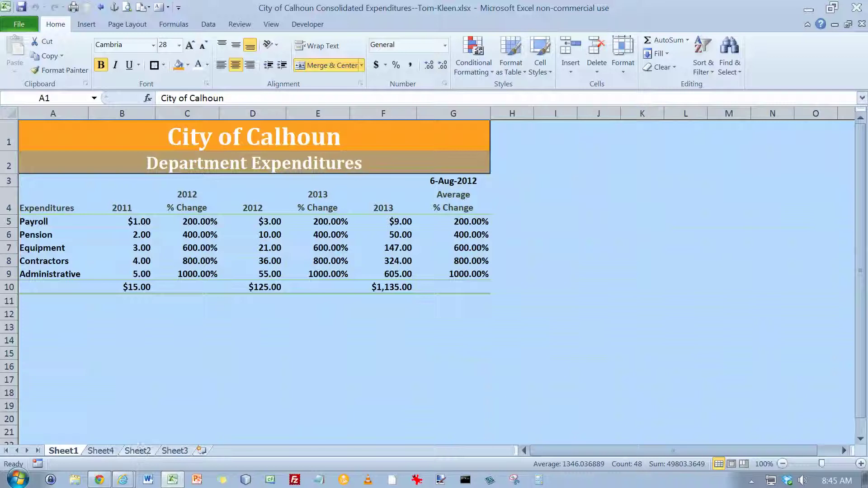
left_click(173, 451, "shift")
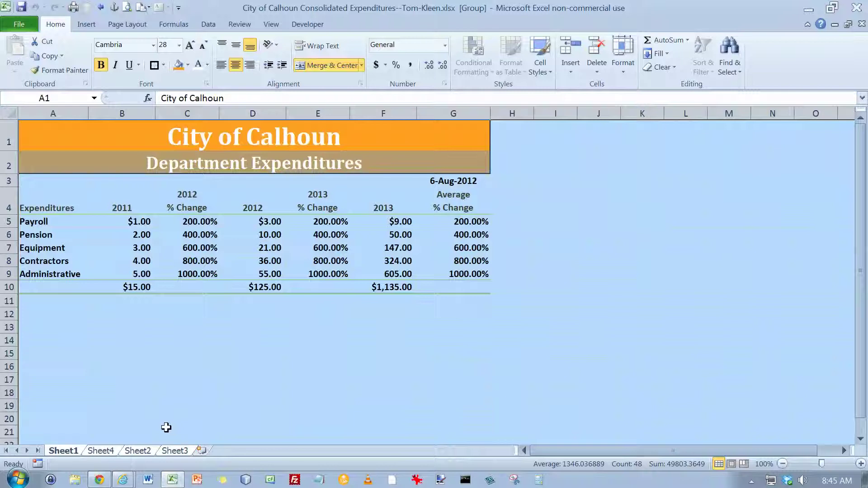
left_click(32, 311)
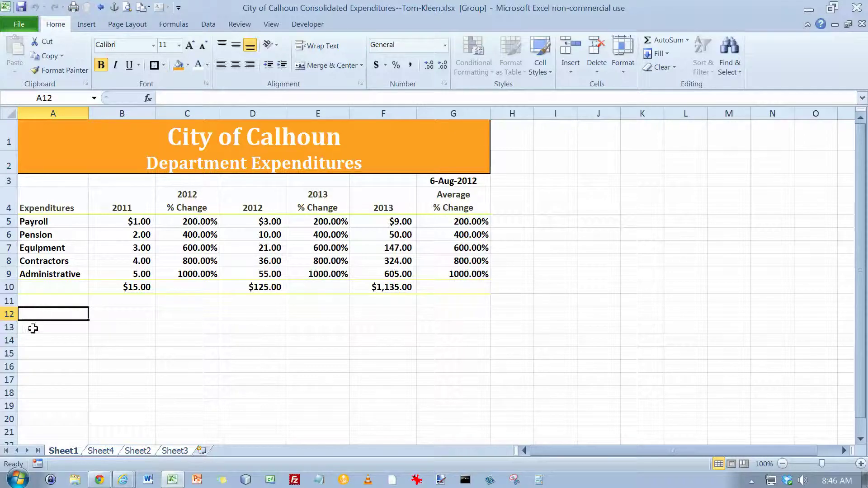
left_click(62, 450)
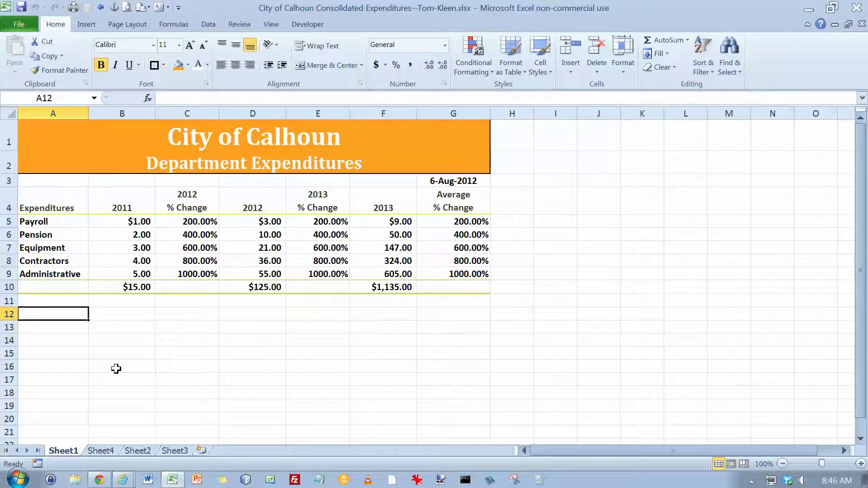
left_click(174, 452, "shift")
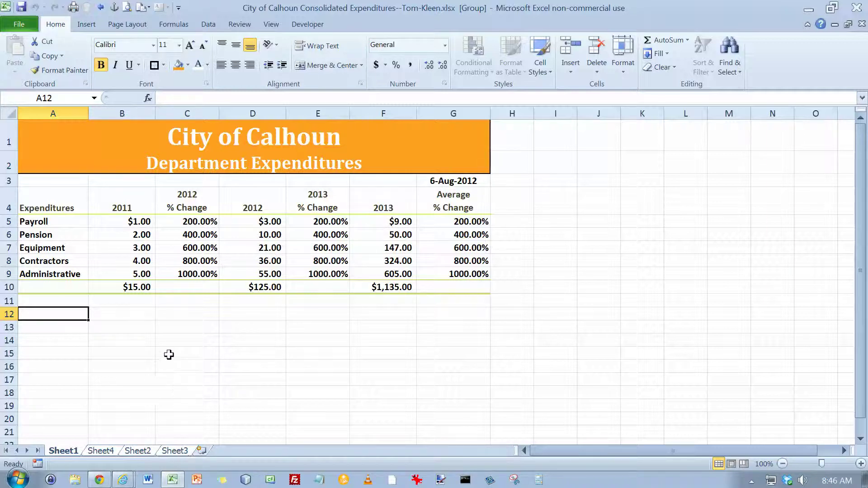
- Enter the 2012 % Change values on the grouped sheets: Payroll -2%, Pension 4%, Equipment 4%, Contractors 7%, Administrative 2%
left_click(200, 221)
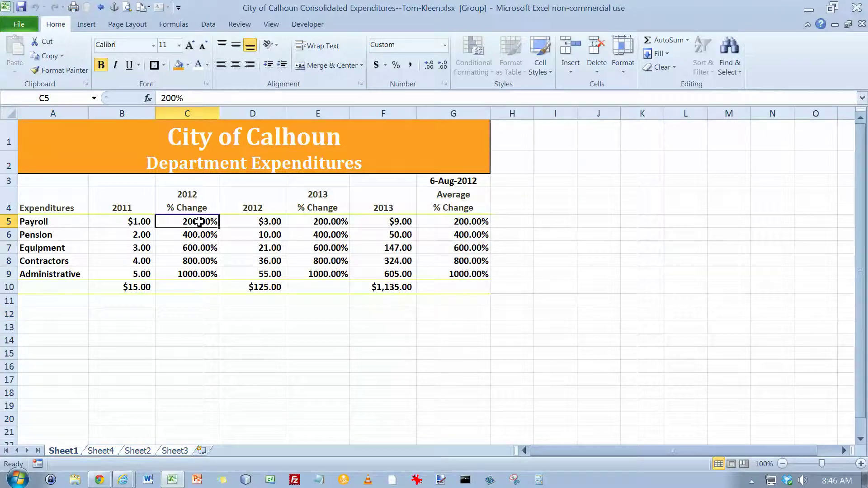
type("-2")
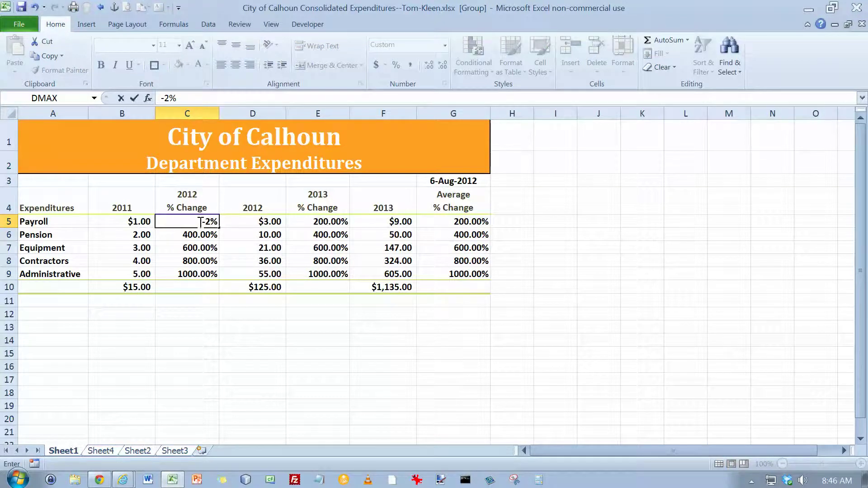
key("Return")
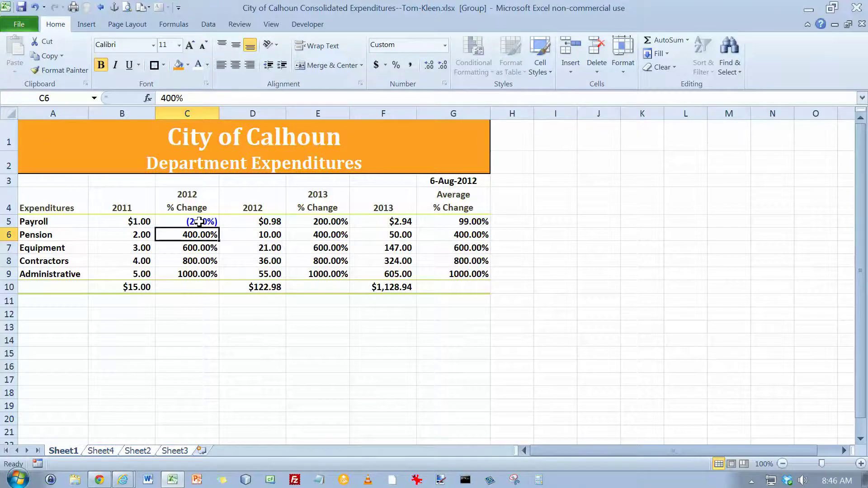
type("4%")
key("Return")
type("4%")
key("Return")
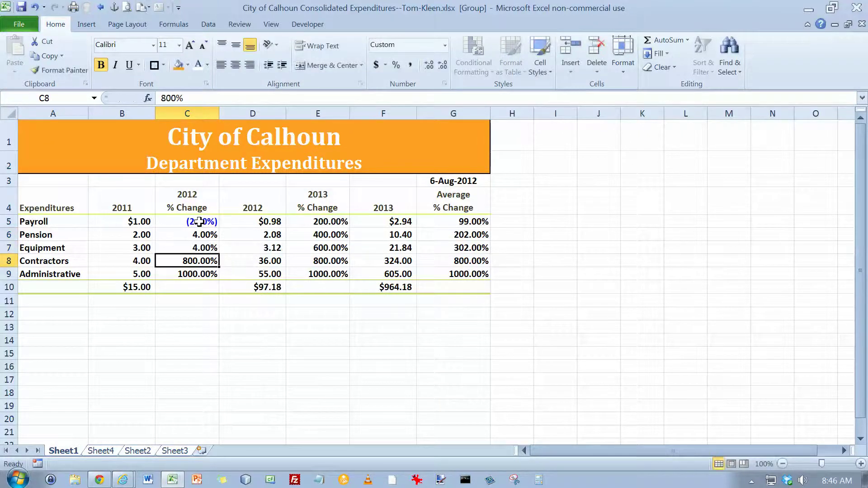
type("7%")
key("Return")
type("2%")
key("Return")
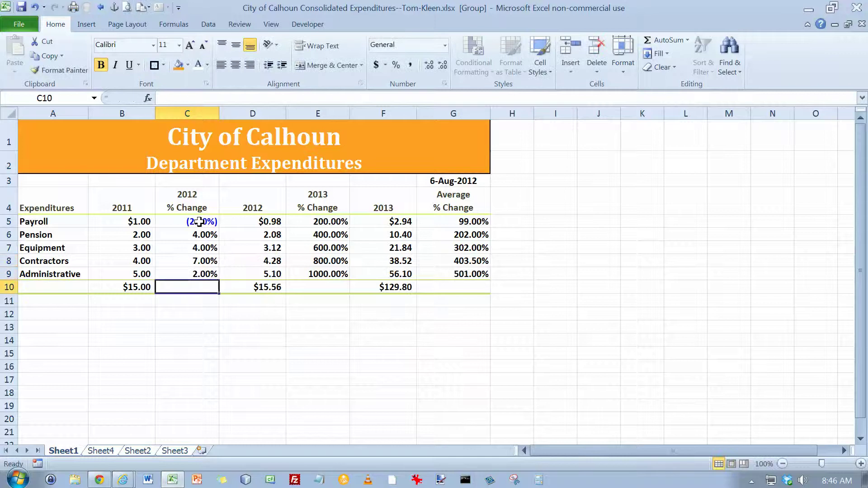
- Enter the 2013 % Change values on the grouped sheets: Payroll -2%, Pension 3%, Equipment 1%, Contractors 5%, Administrative 3%
key("Up")
key("Up")
key("Up")
key("Up")
key("Up")
key("Right")
key("Right")
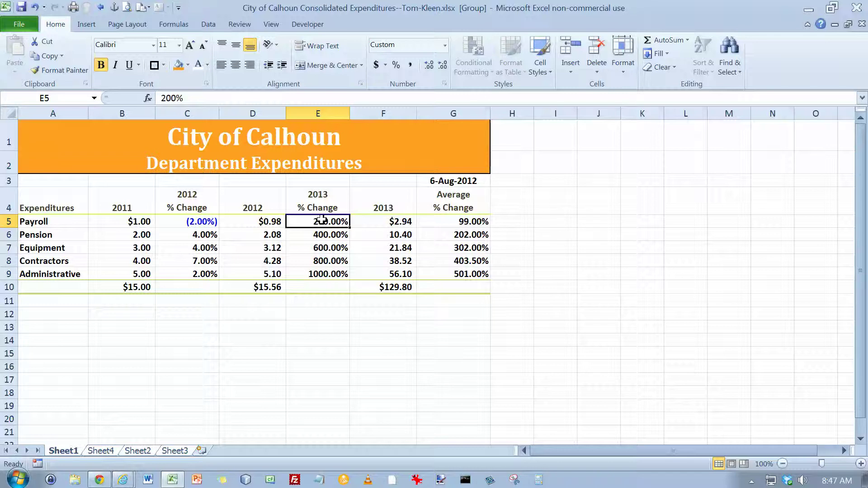
type("-2")
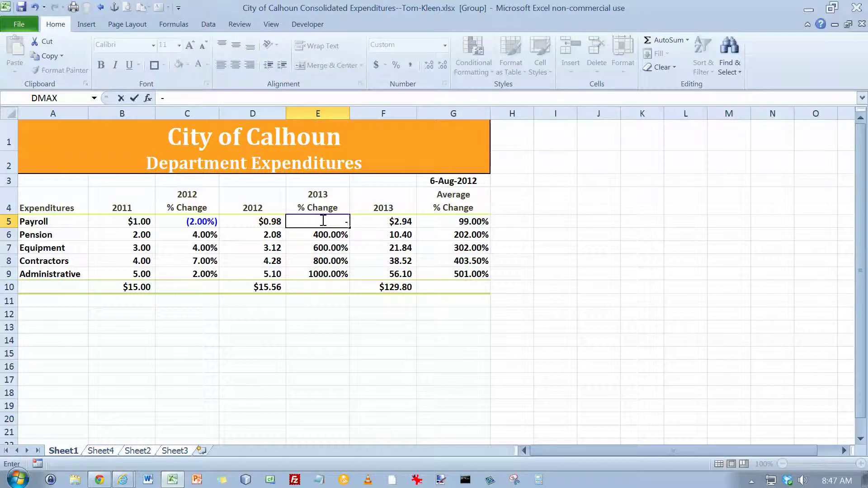
key("Return")
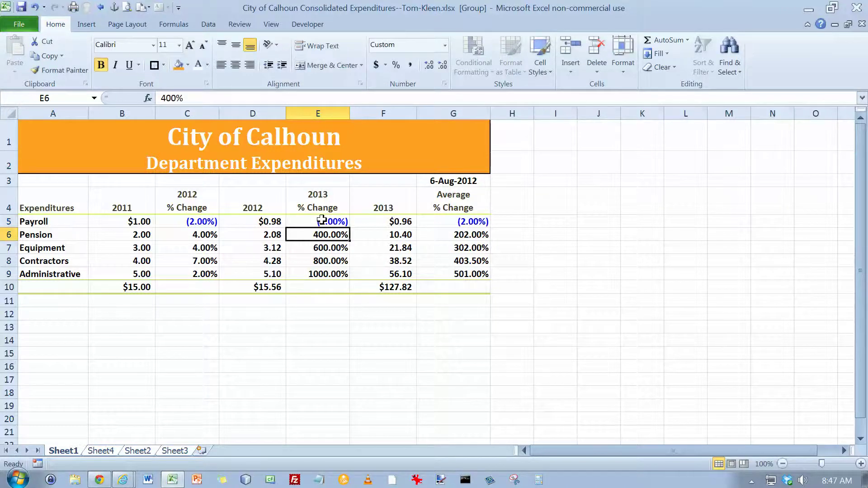
type("3")
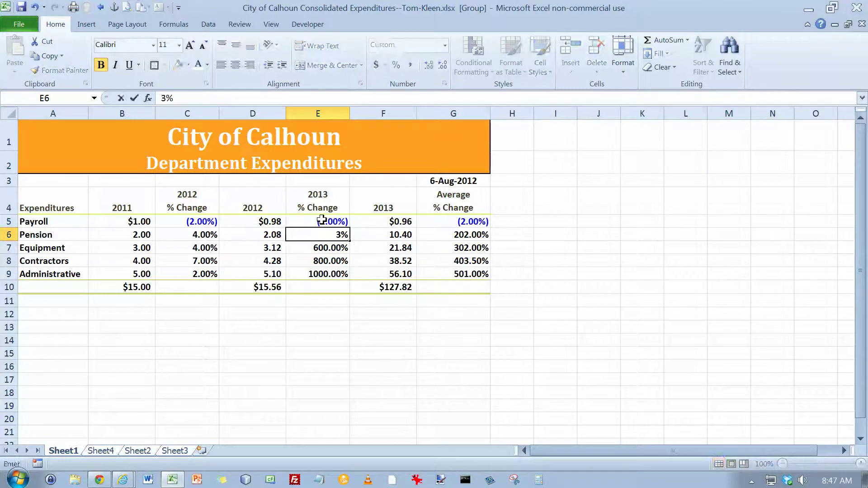
key("Return")
type("1")
key("Return")
type("5")
key("Return")
type("3")
key("Return")
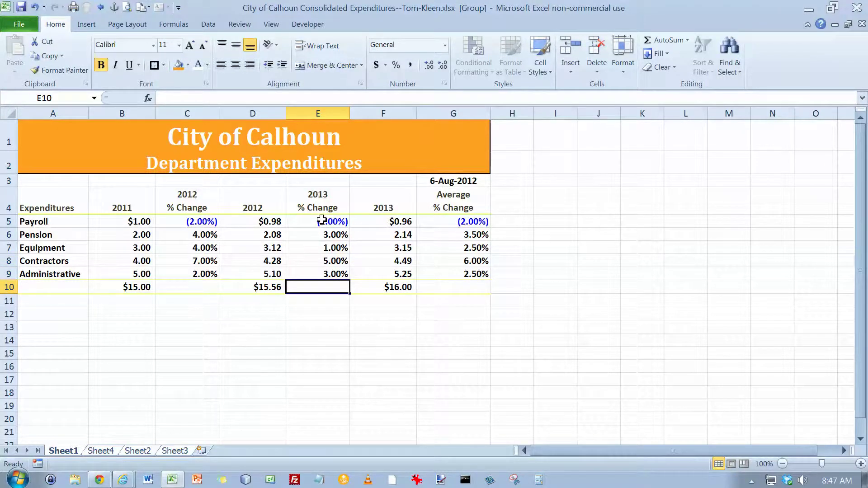
- Ungroup the worksheets and check the percentage entries on Sheet4, Sheet2 and Sheet3
key("Left")
key("Left")
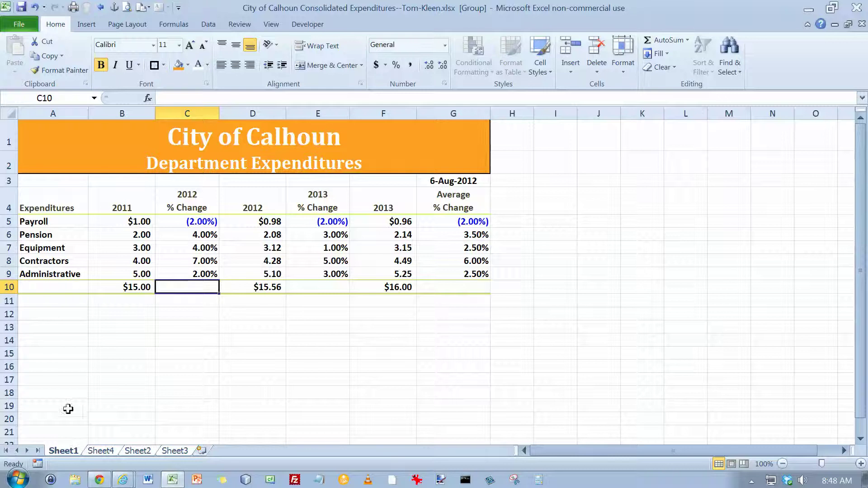
left_click(56, 449)
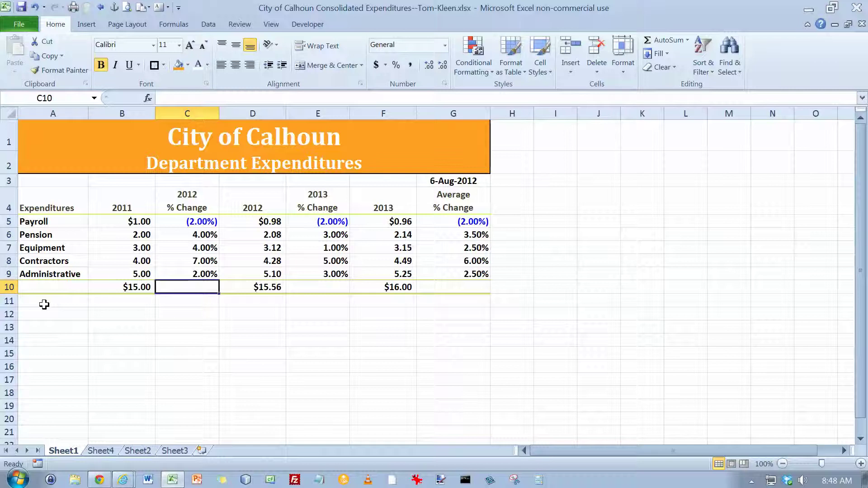
left_click(99, 451)
left_click(136, 450)
left_click(174, 450)
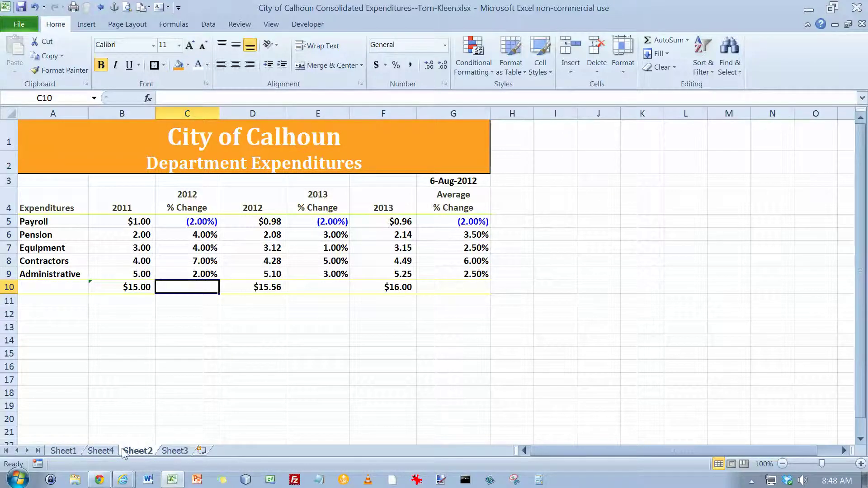
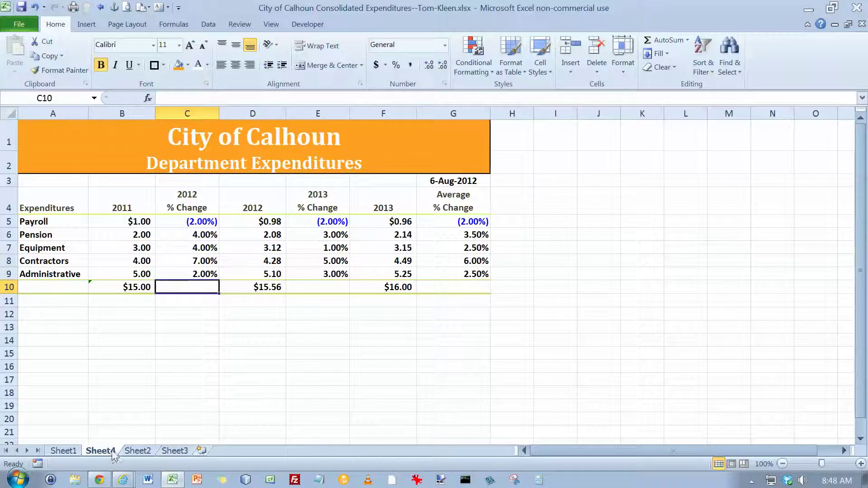
- Rename Sheet4 as Public Works
double_click(113, 451)
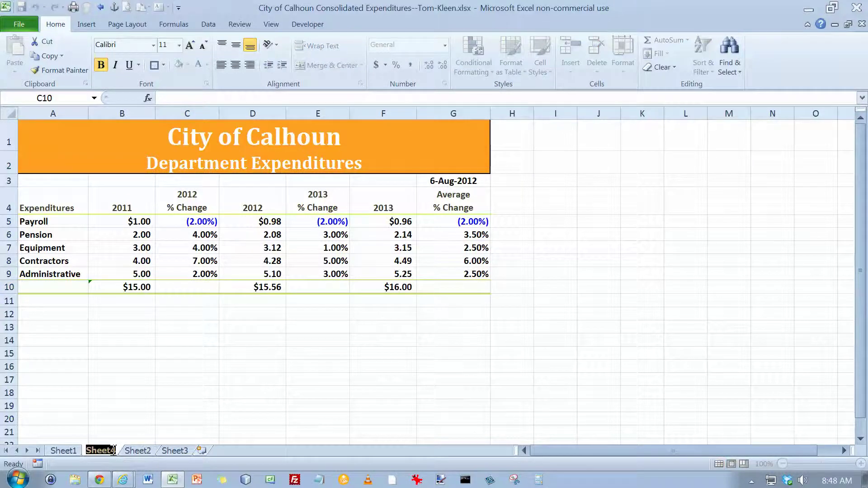
type("Public Works")
key("Return")
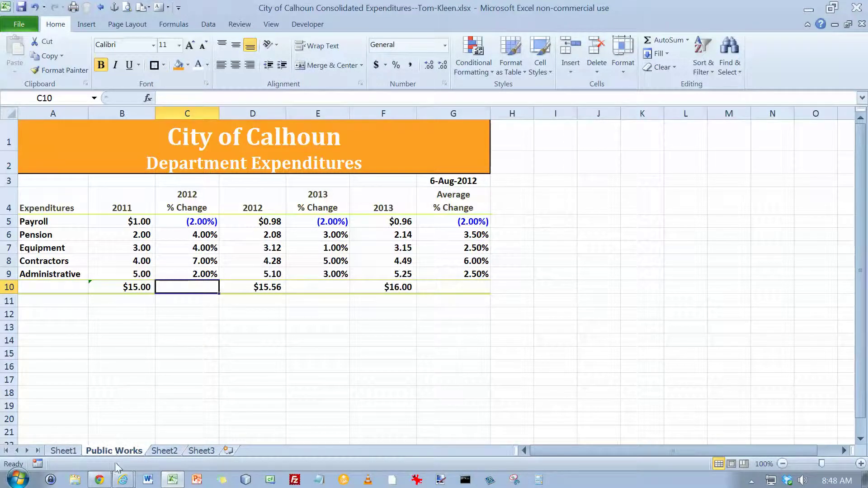
- Set the Public Works sheet's tab color to the lightest tint of the gray theme color
right_click(118, 451)
mouse_move(172, 392)
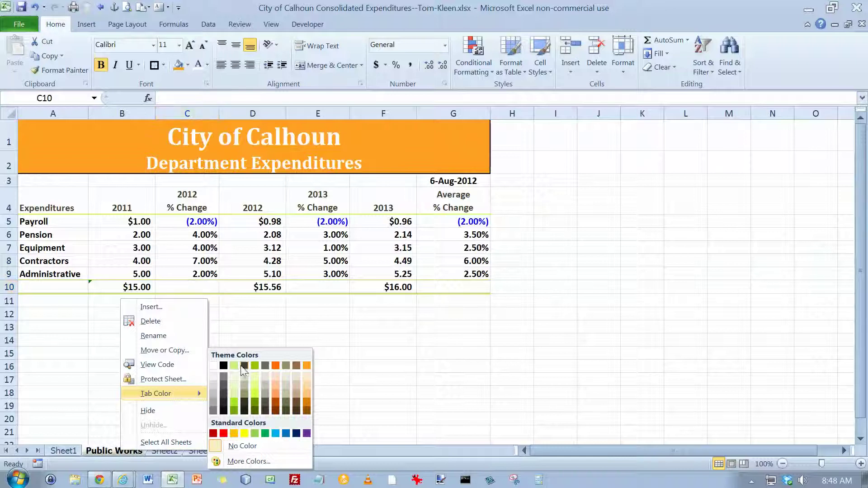
left_click(264, 375)
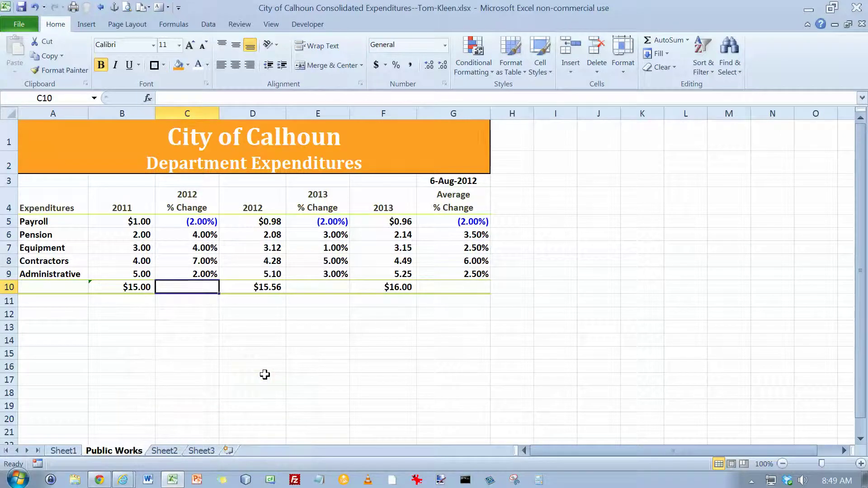
- Replace the subtitle in cell A2 of the Public Works sheet with Public Works
left_click(81, 162)
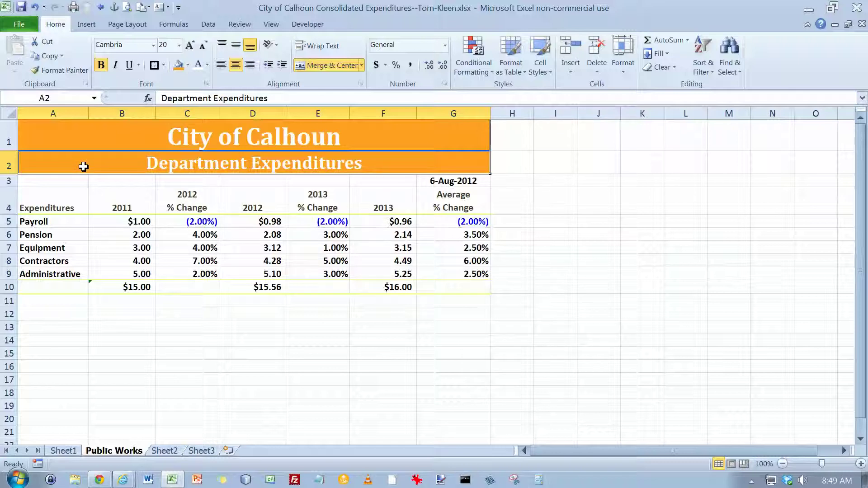
type("Public ")
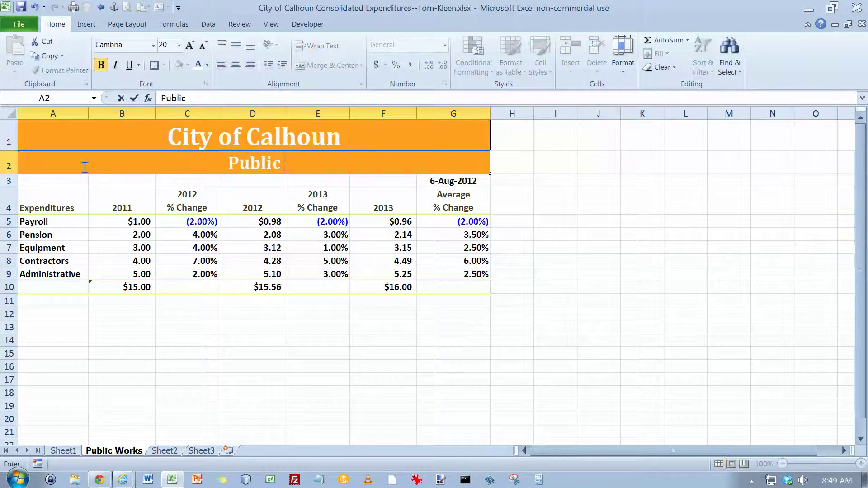
type("Works")
key("Return")
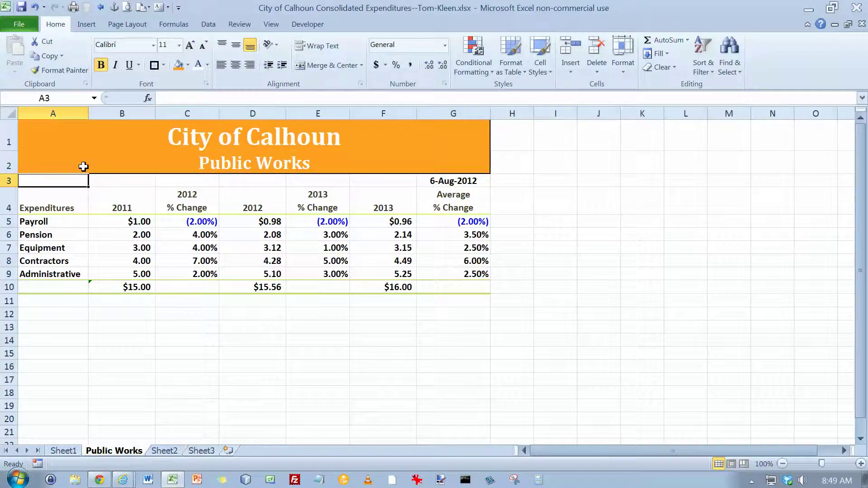
- Fill the title cells A1:A2 on the Public Works sheet with the lightest tint of the gray theme color
left_click(94, 129)
left_click_drag(94, 129, 88, 161)
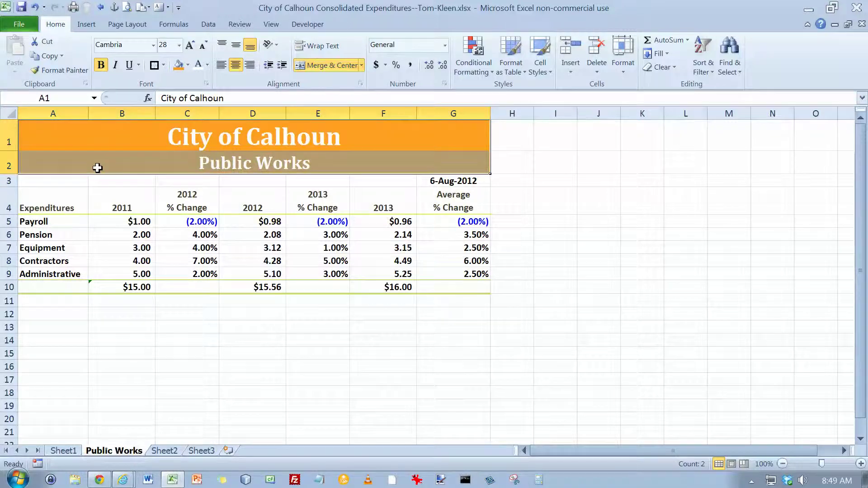
left_click(188, 66)
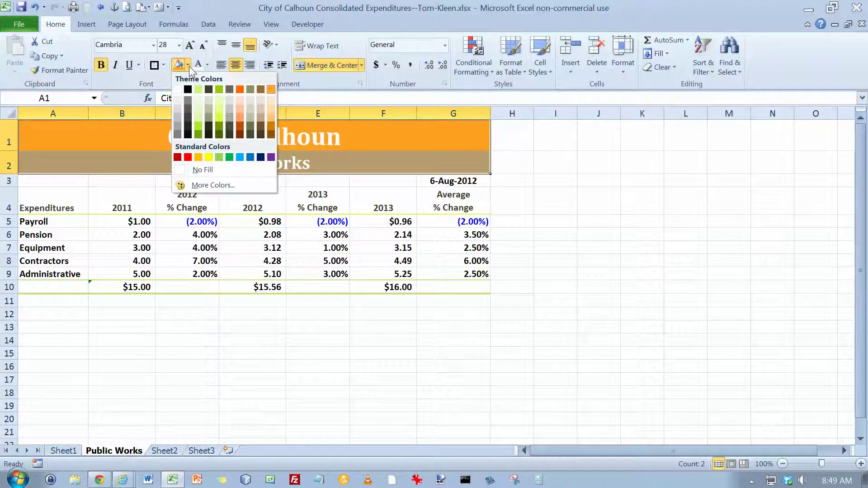
left_click(229, 99)
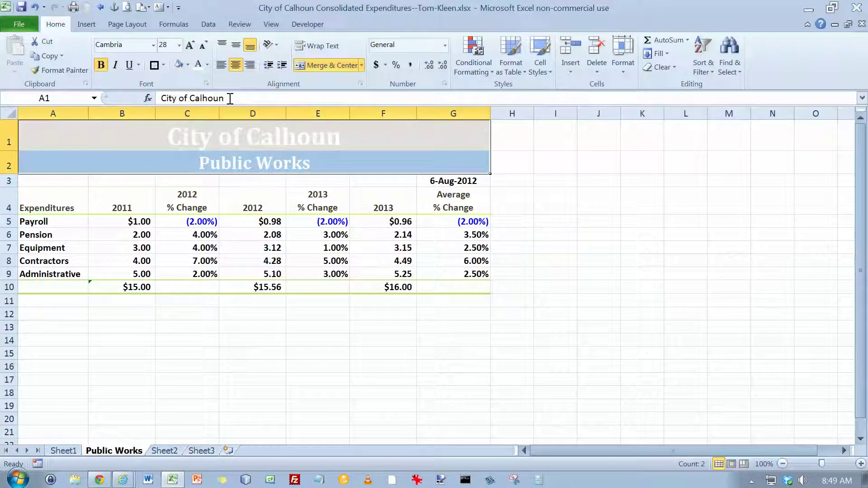
left_click(85, 165)
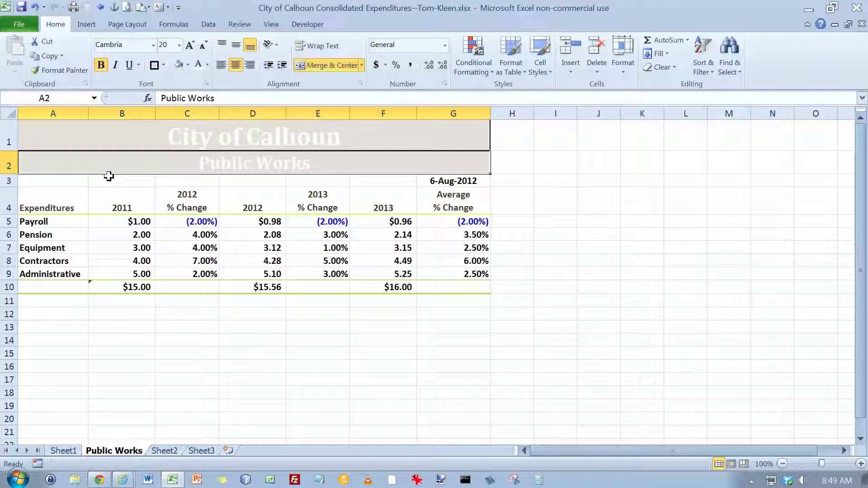
- Apply the solid gray theme color to the Public Works title cells A1:A2 and to its sheet tab
left_click_drag(64, 132, 62, 150)
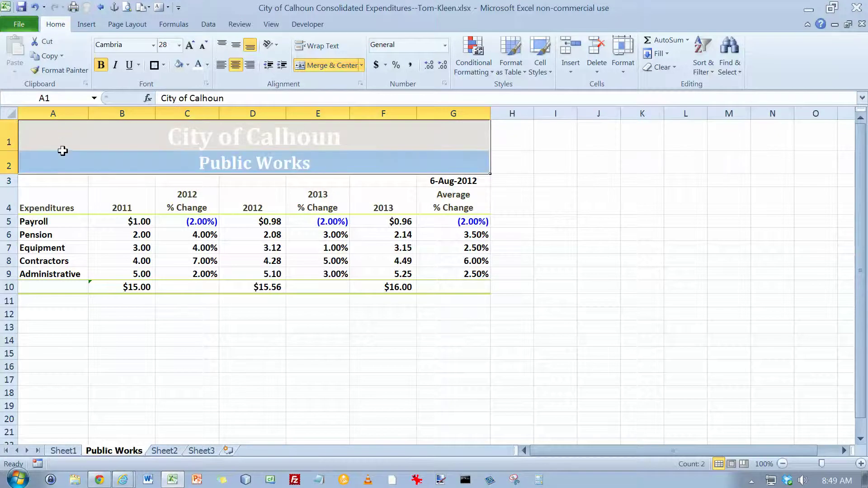
left_click(188, 65)
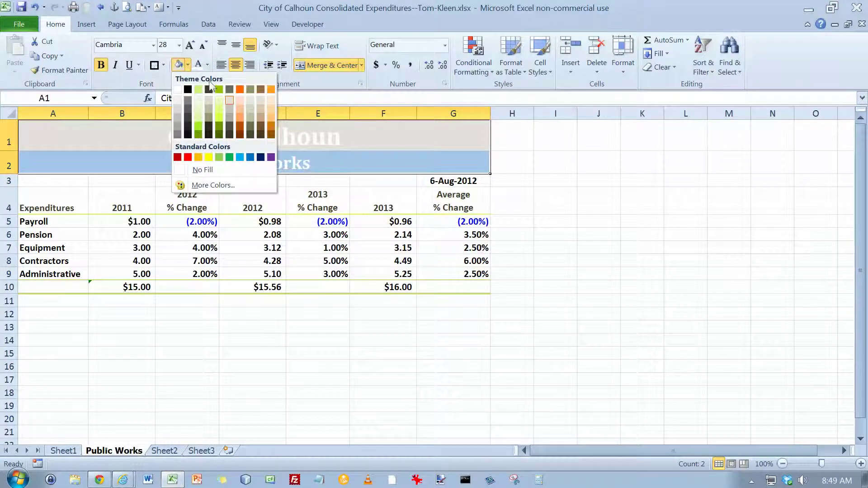
left_click(230, 89)
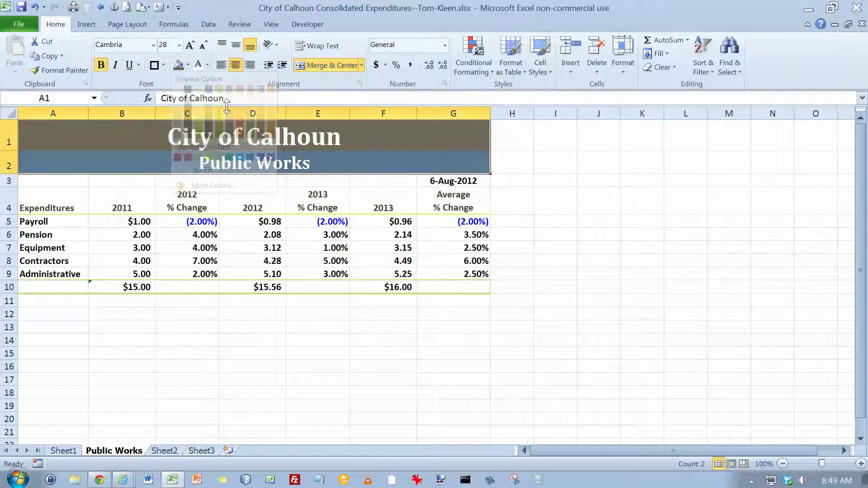
right_click(140, 451)
mouse_move(181, 394)
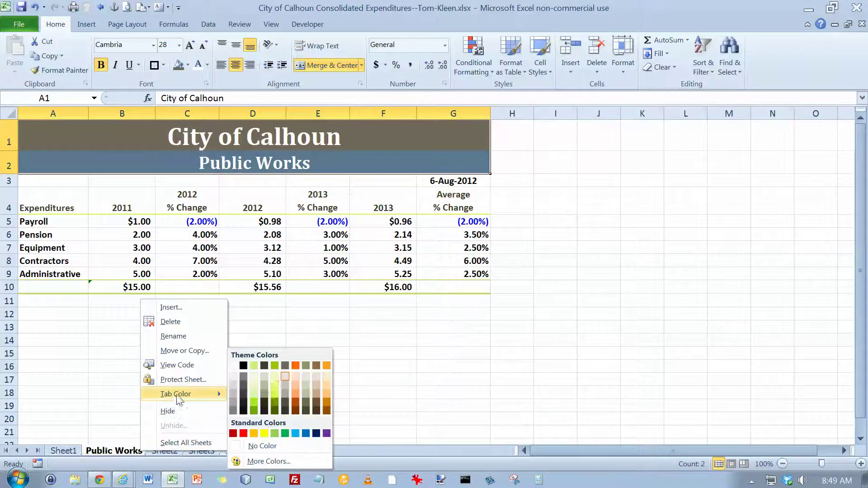
left_click(284, 365)
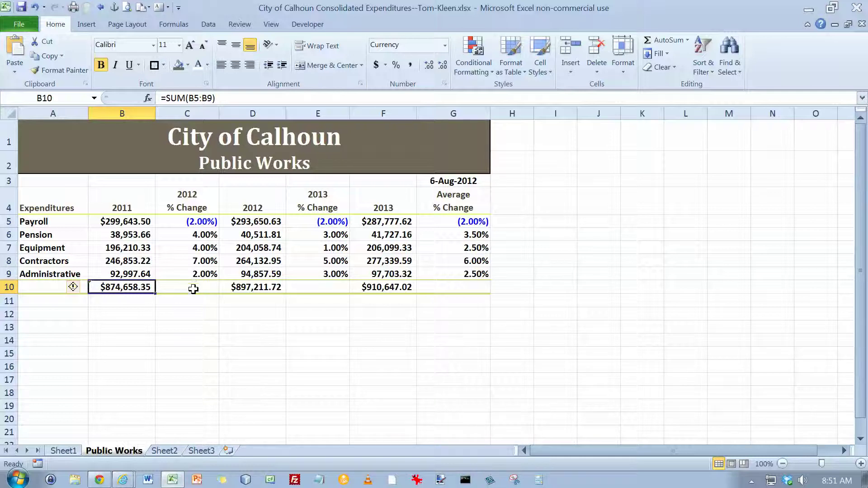
- Rename Sheet2 as Police and Fire and set its tab color to the solid bright green theme color
left_click(166, 451)
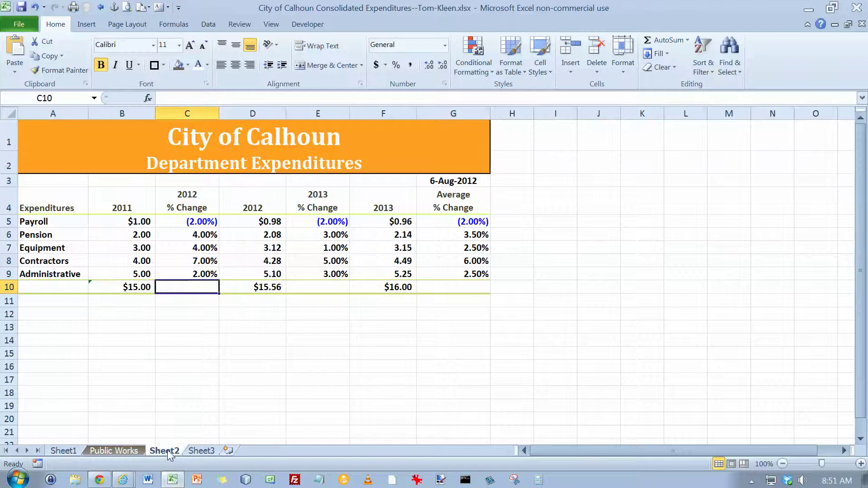
double_click(167, 451)
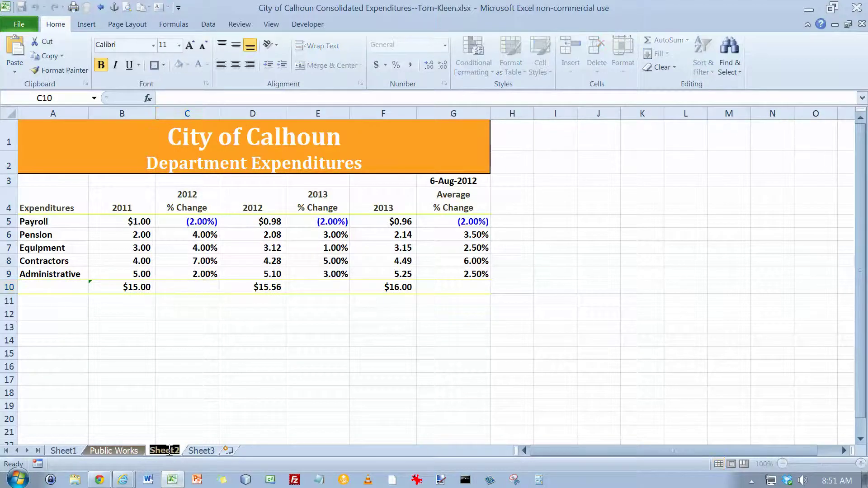
type("Polic")
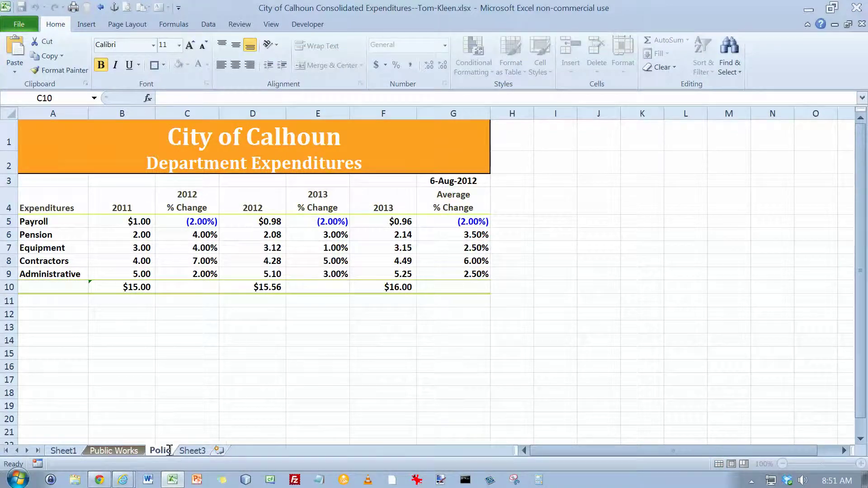
type("e and Fire")
key("Return")
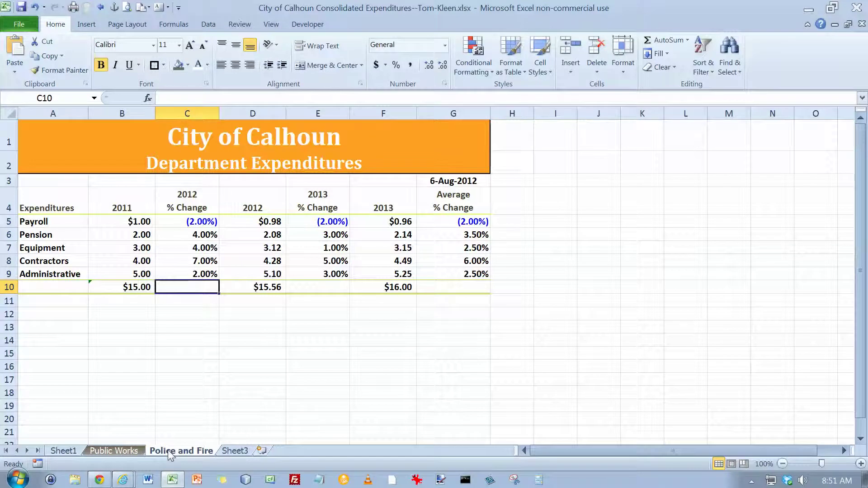
right_click(168, 452)
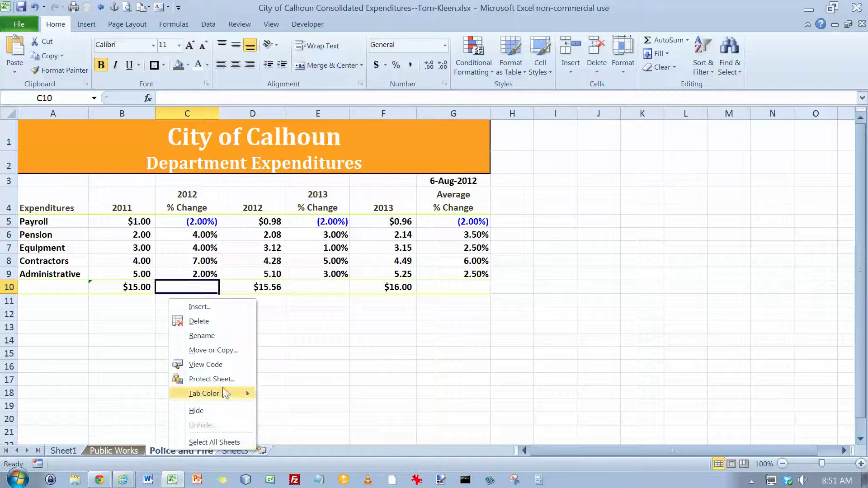
mouse_move(225, 394)
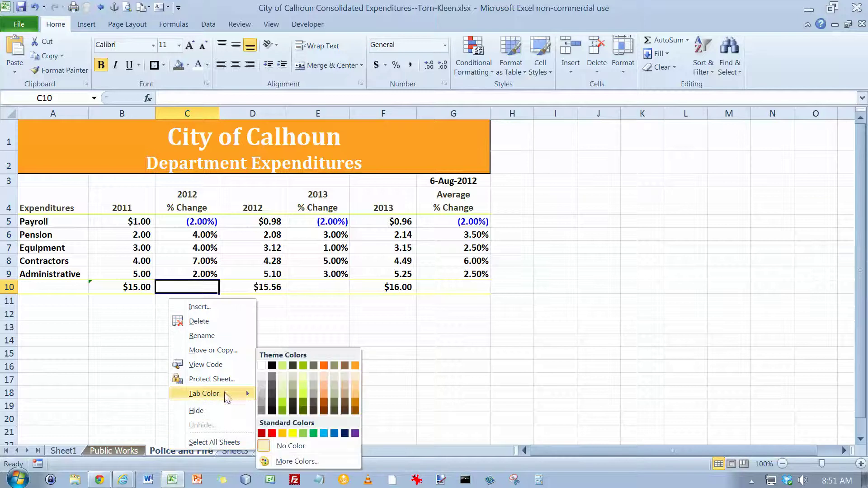
left_click(304, 363)
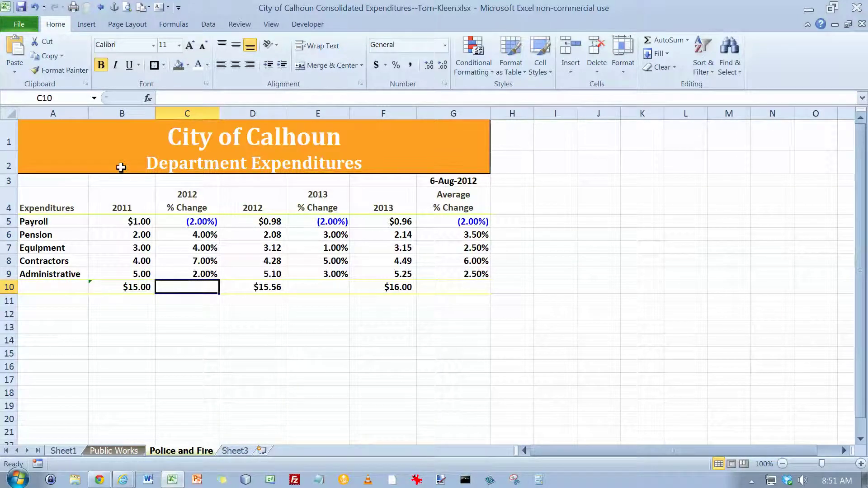
- Change the subtitle in A2 to Police and Fire and fill title cells A1:A2 with the solid bright green theme color
left_click(94, 158)
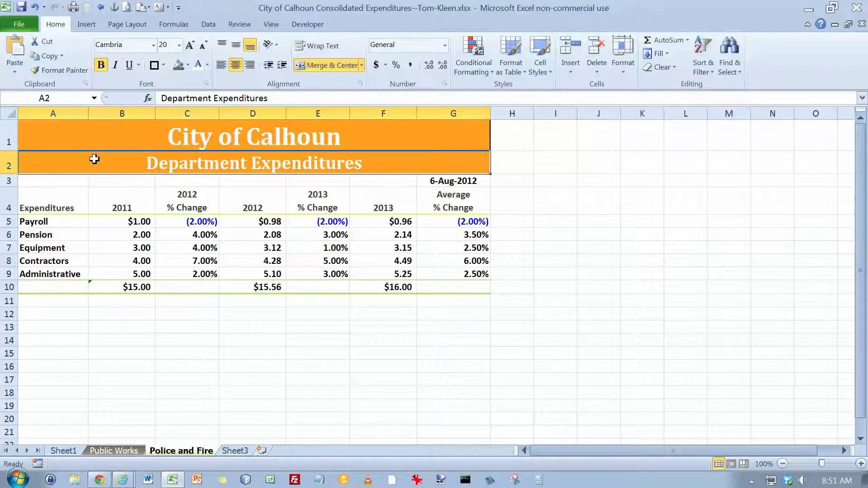
type("Police and")
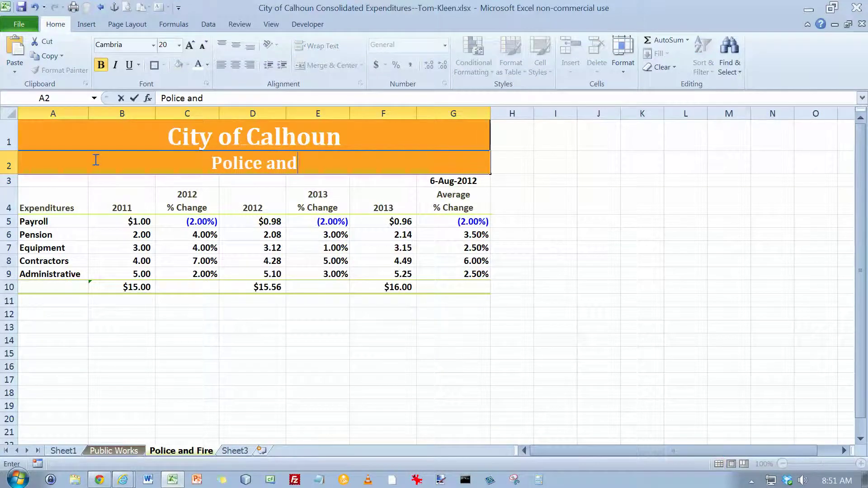
type(" Fire")
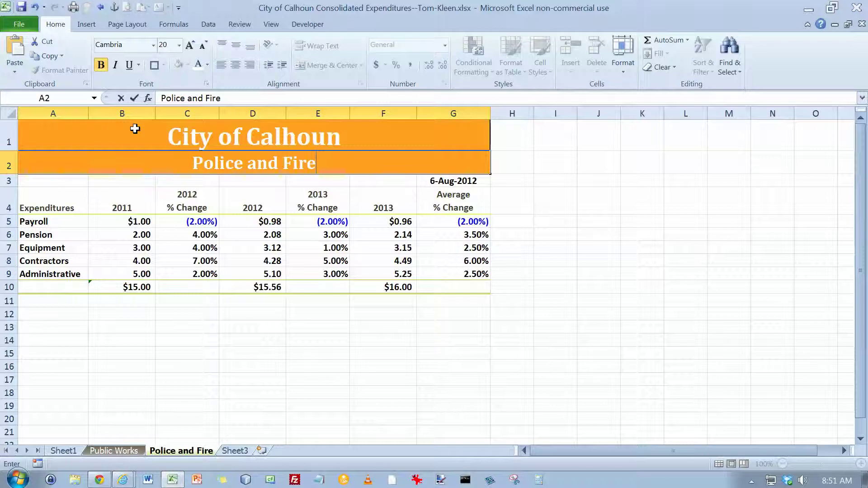
left_click_drag(71, 135, 70, 156)
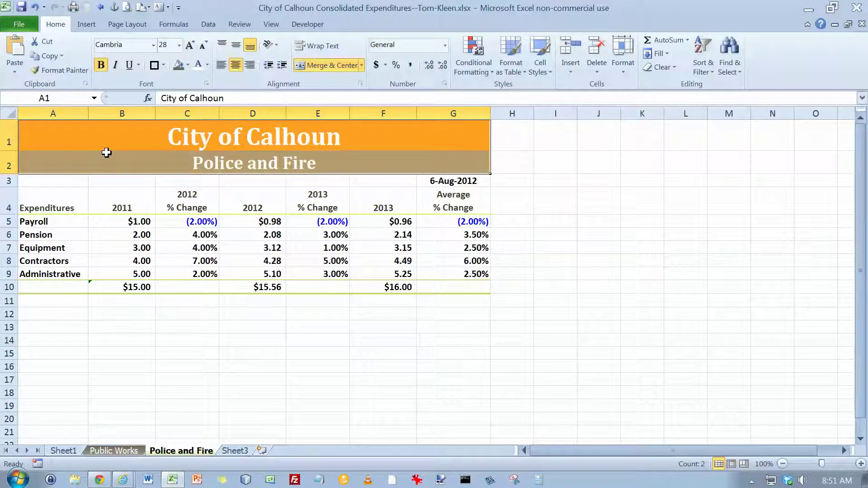
left_click(188, 65)
left_click(221, 90)
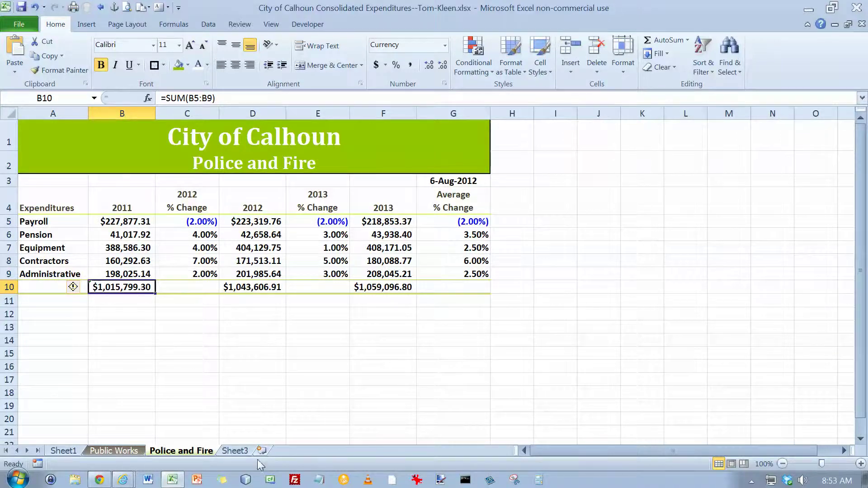
- Rename Sheet3 as Parks and Recreation and set its tab color to the solid red-orange theme color
double_click(235, 450)
type("Parks and Recreation")
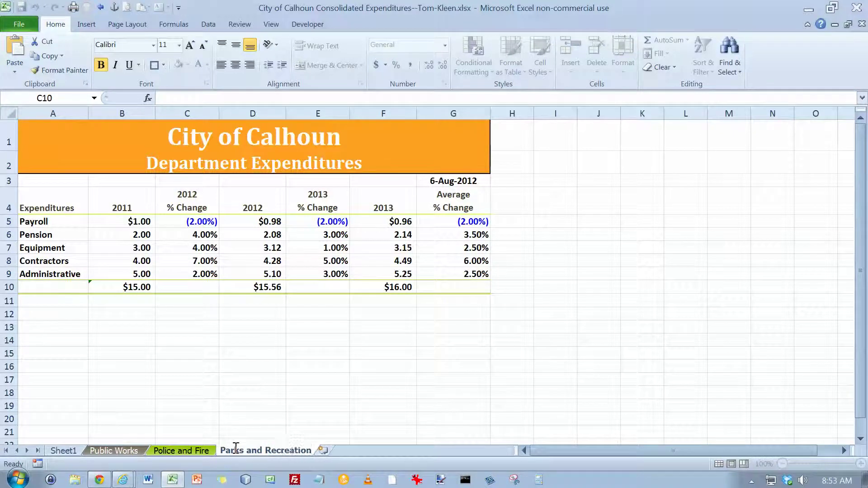
key("Return")
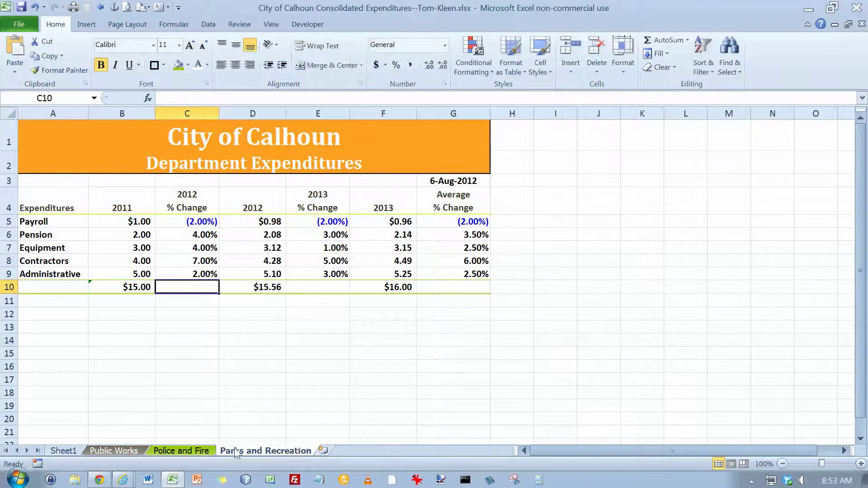
right_click(257, 452)
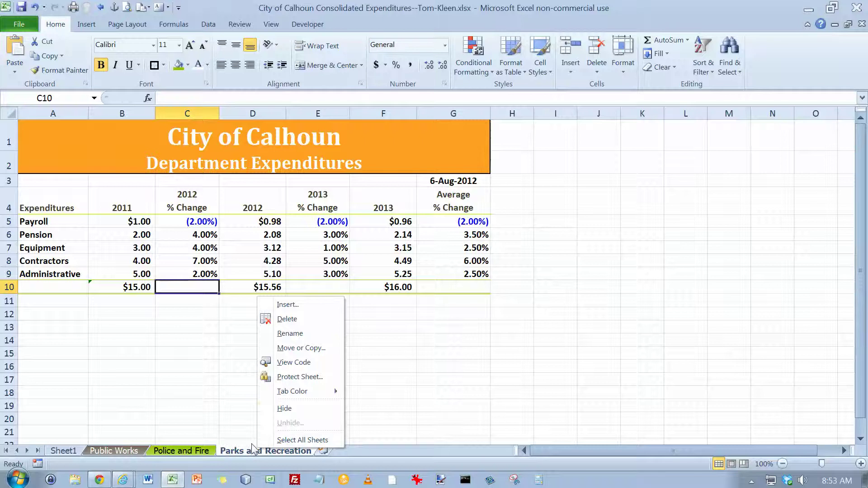
mouse_move(304, 391)
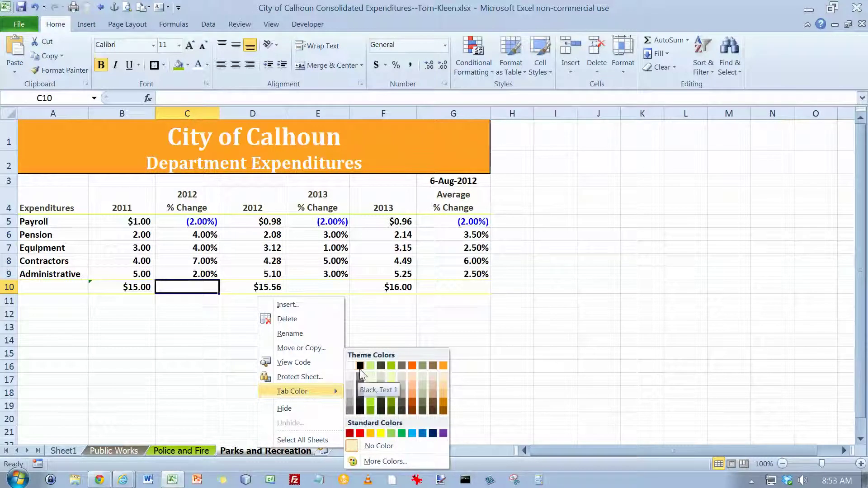
left_click(413, 364)
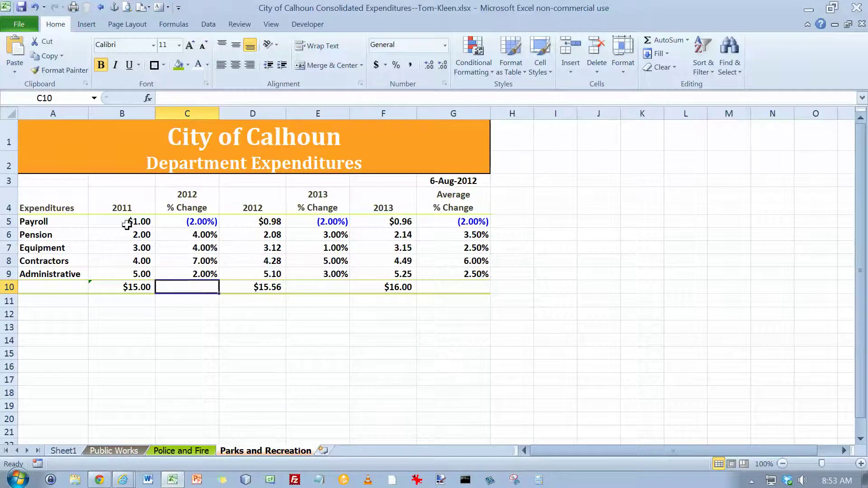
- Replace the subtitle in cell A2 of the Parks and Recreation sheet with Parks and Recreation
left_click(112, 163)
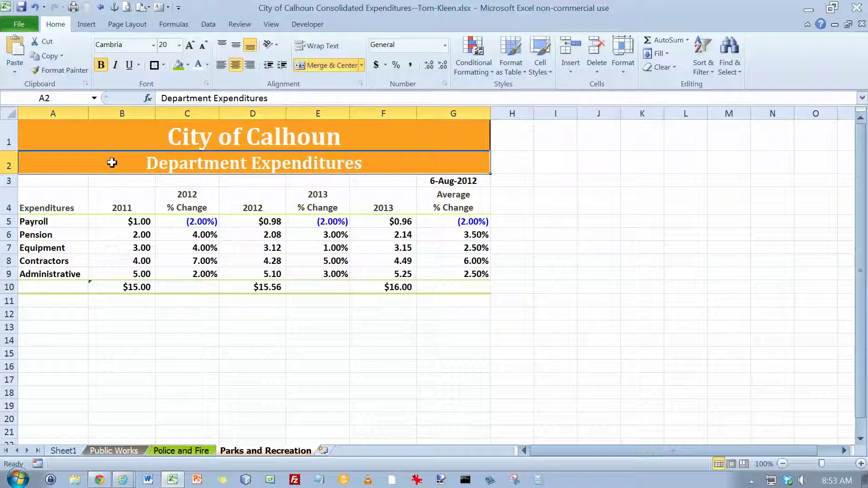
type("Parks and")
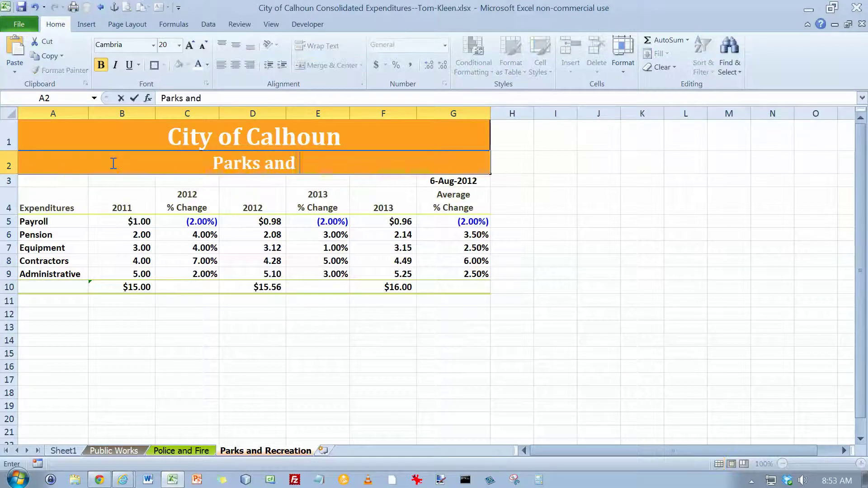
type(" Recreation")
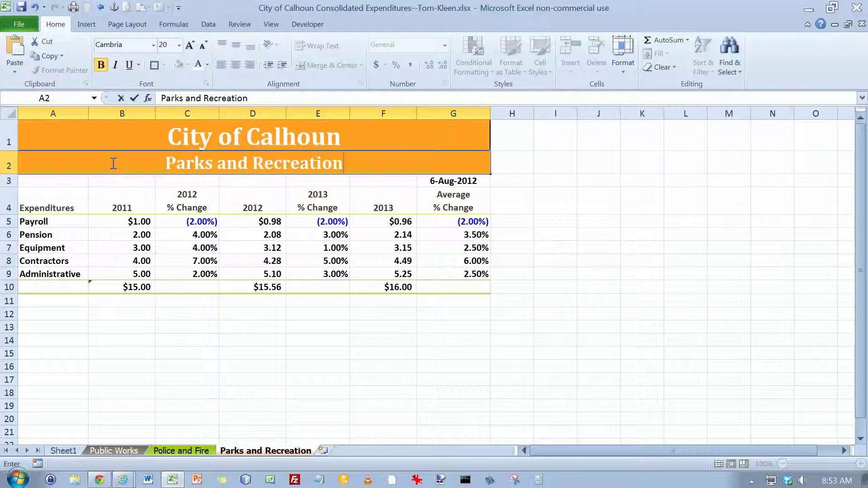
key("Return")
- Fill title cells A1:A2 of the Parks and Recreation sheet with the solid red-orange theme color
key("Up")
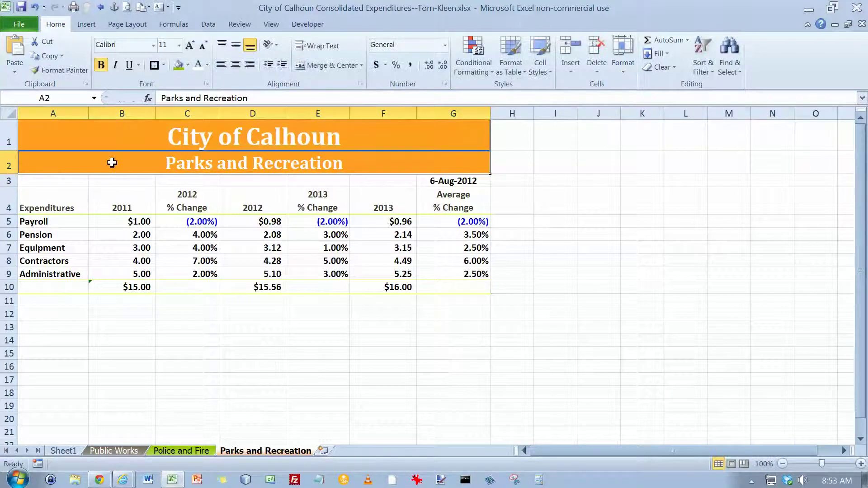
key("shift+Up")
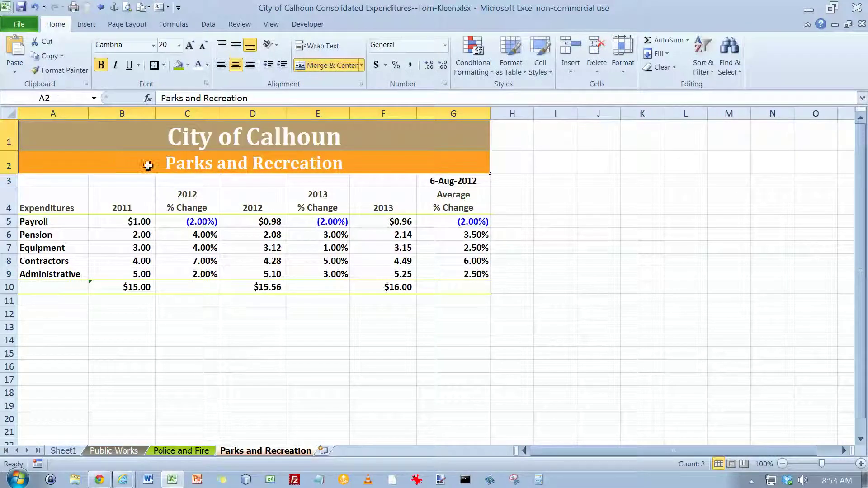
left_click(188, 65)
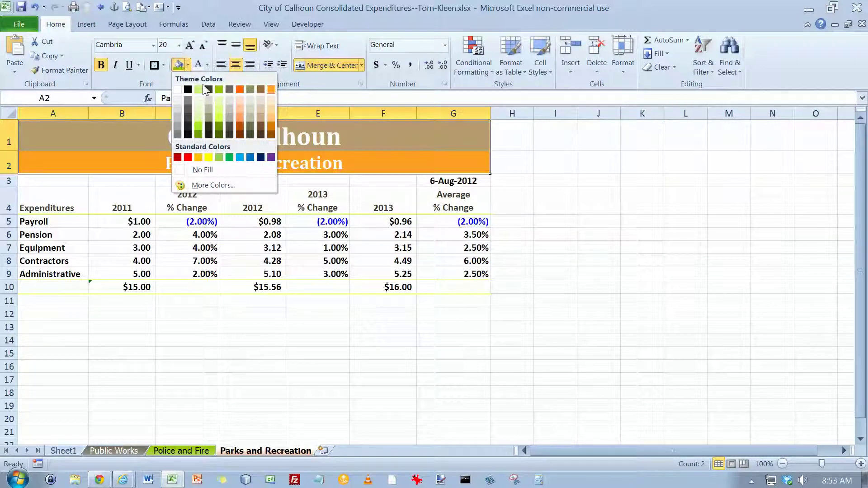
left_click(240, 91)
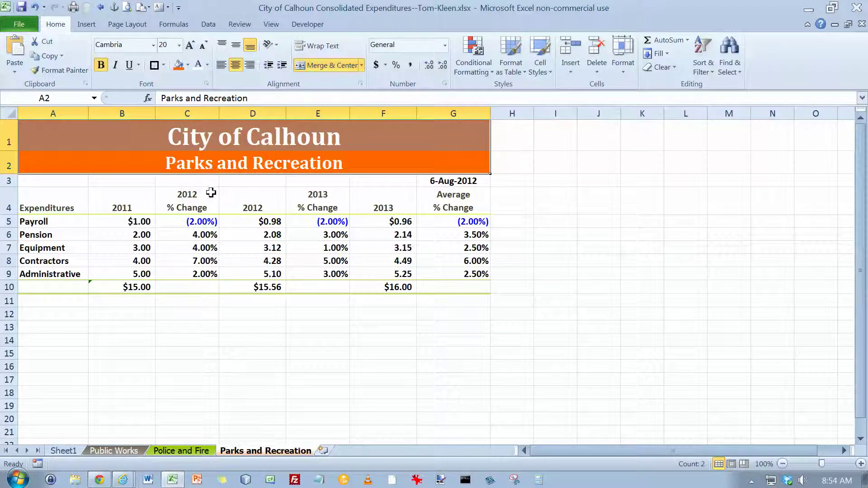
- Enter the Parks and Recreation 2011 figures 178415.32, 23193.99, 270274.13, 92241.92 and 90423.08 in cells B5:B9
left_click(142, 222)
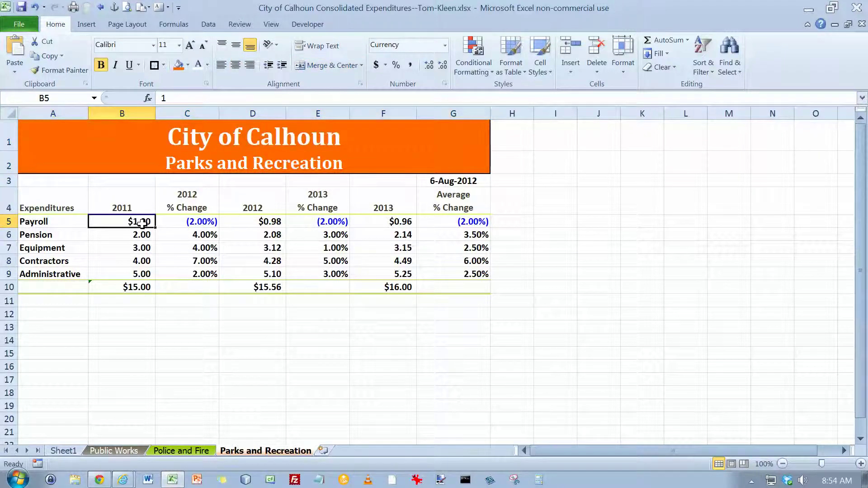
left_click(135, 287)
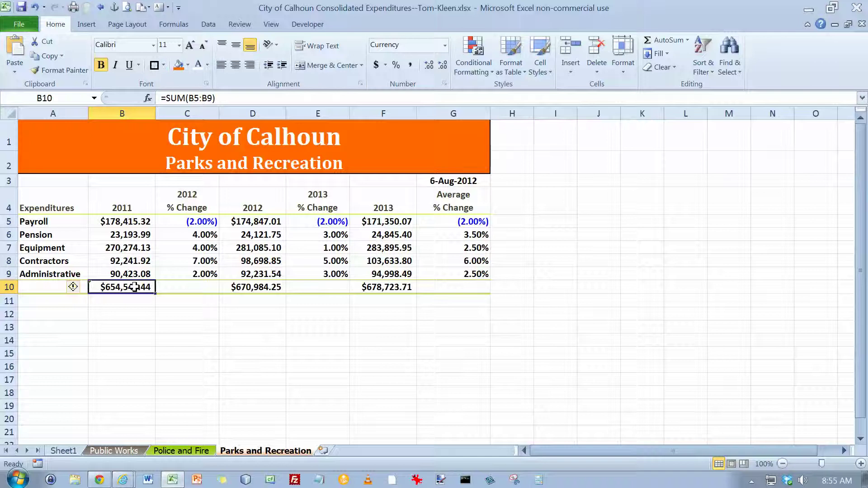
- Rename Sheet1 as Consolidated and set its tab color to the solid light orange theme color matching its title
left_click(70, 450)
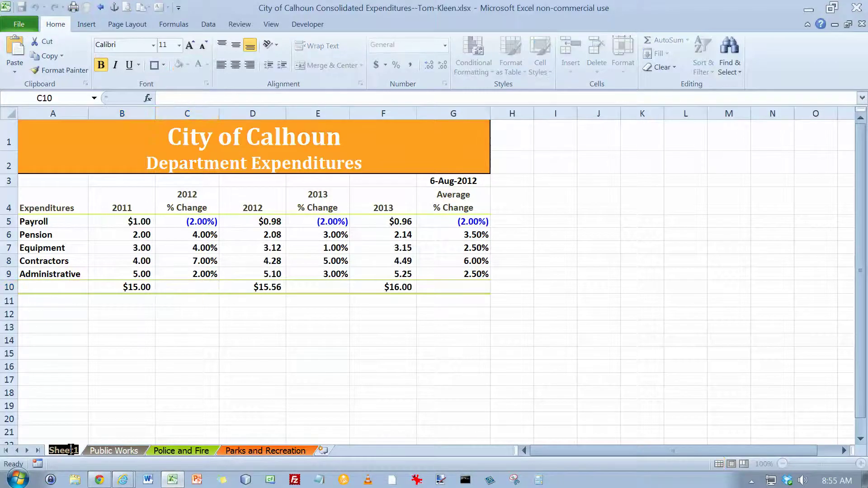
type("Cons")
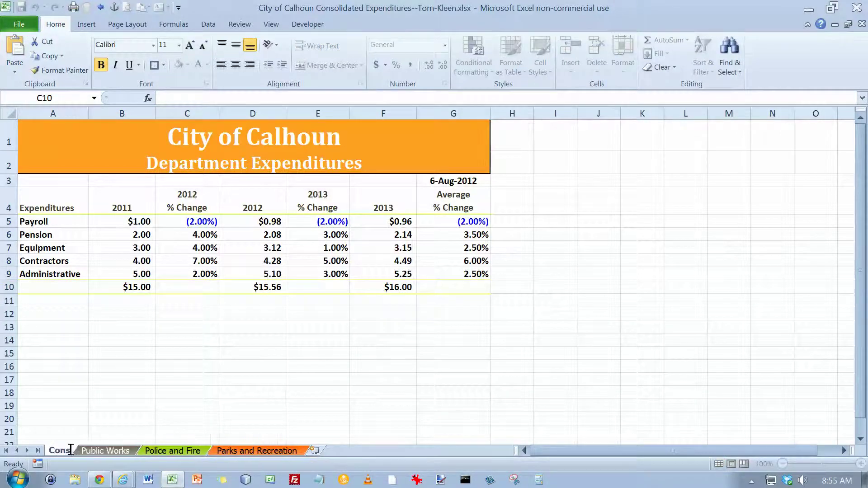
type("olidated")
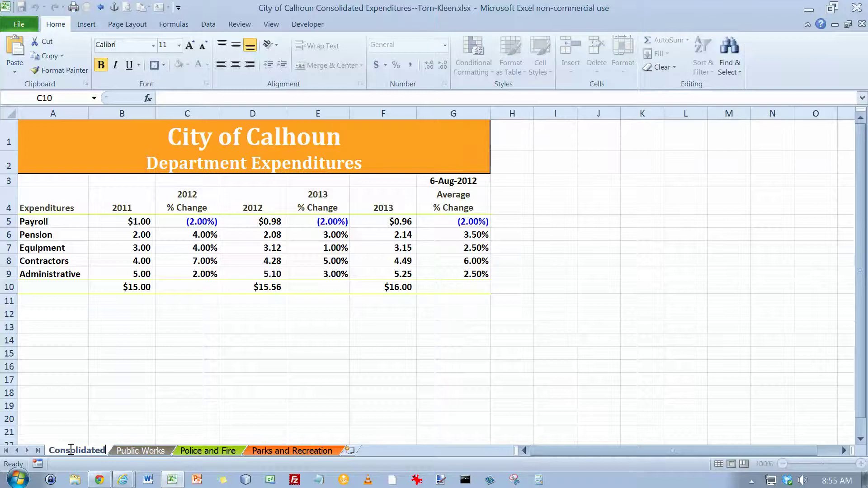
key("Return")
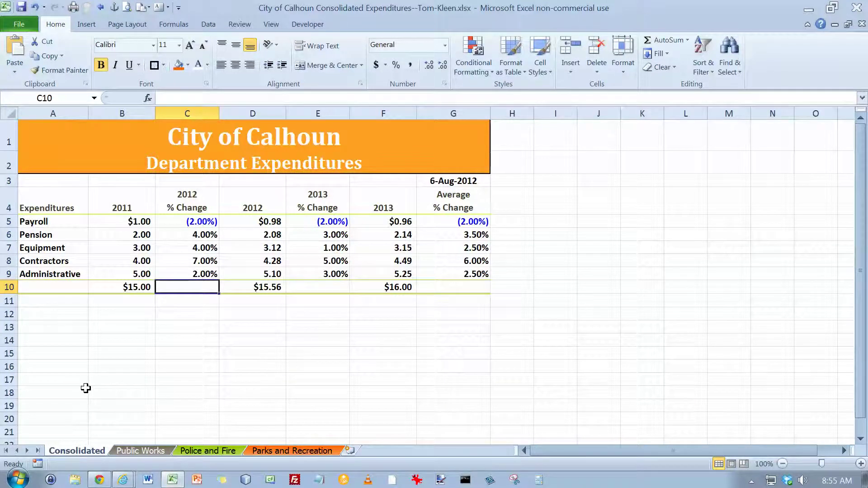
right_click(76, 451)
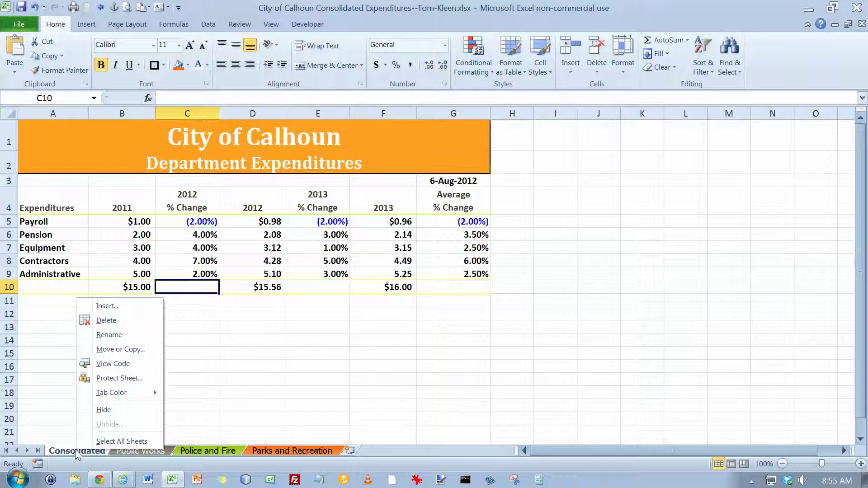
mouse_move(137, 393)
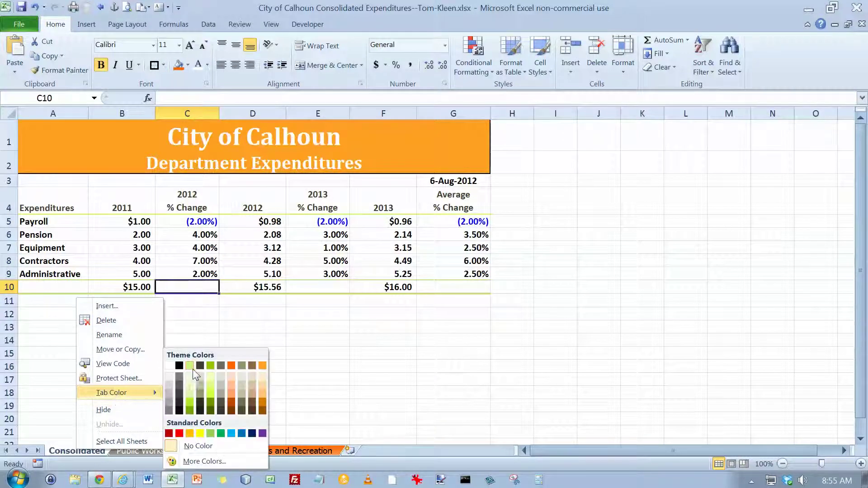
left_click(261, 365)
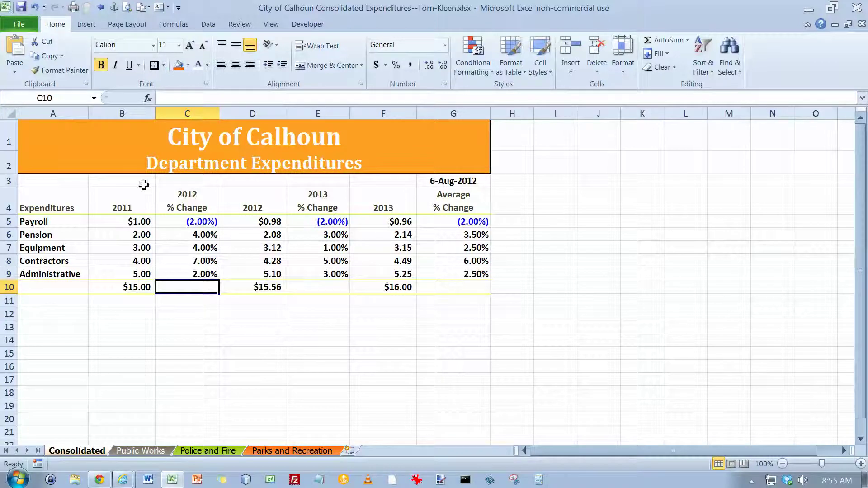
- Replace the subtitle in cell A2 of the Consolidated sheet with Consolidated
left_click(144, 166)
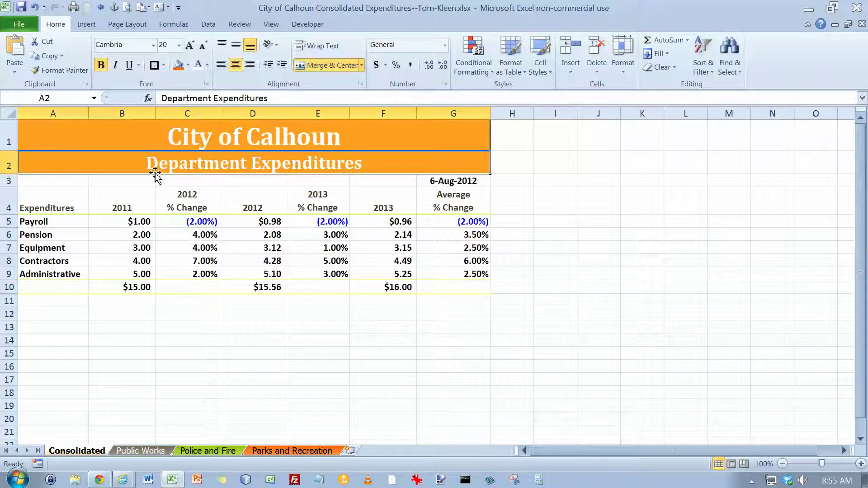
type("Consolidated")
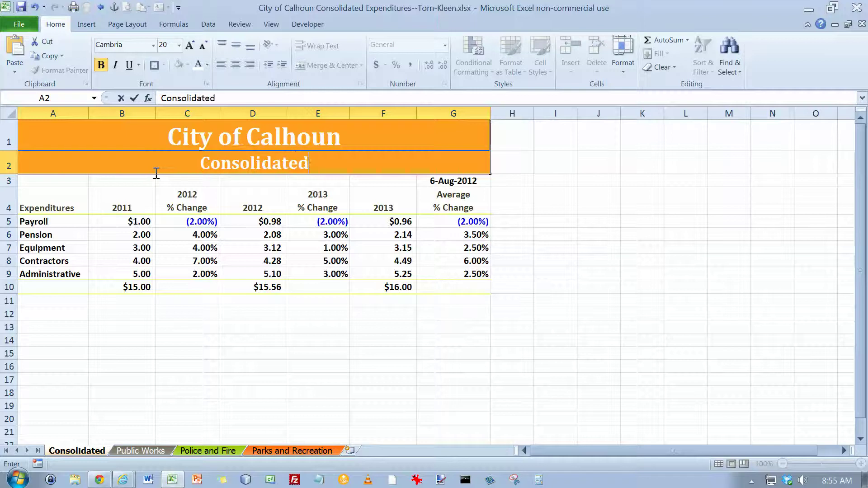
key("Return")
left_click_drag(156, 174, 155, 176)
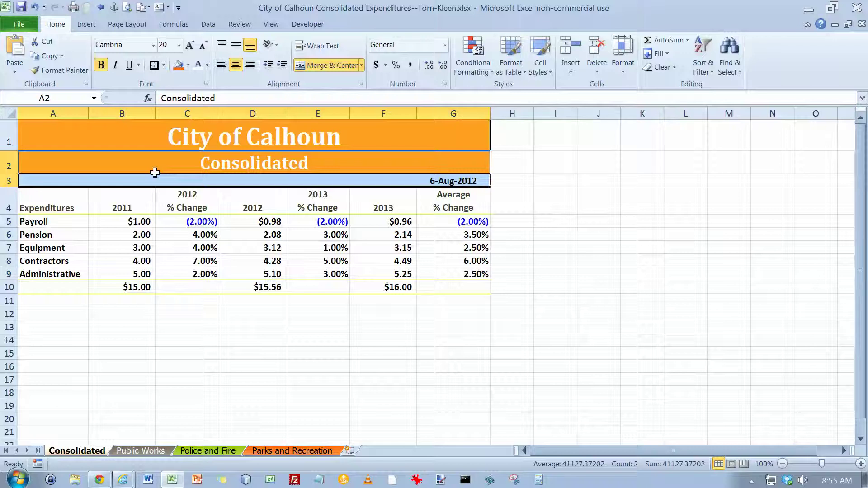
left_click(169, 139)
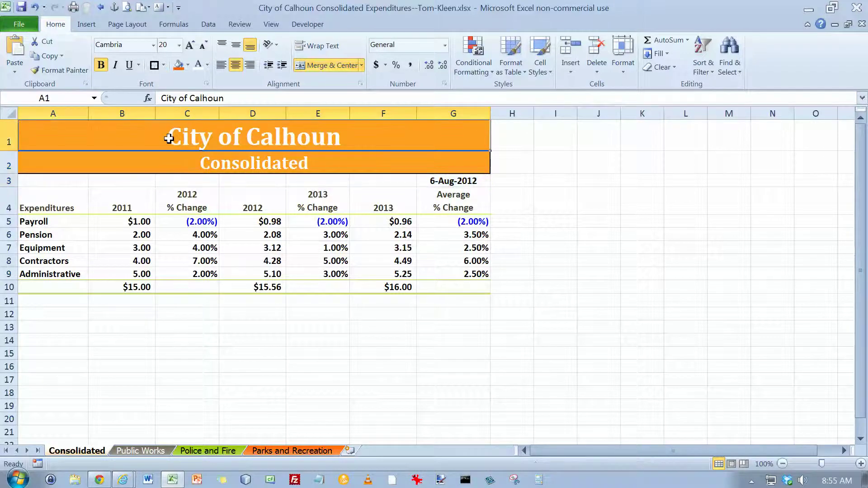
left_click_drag(169, 138, 171, 159)
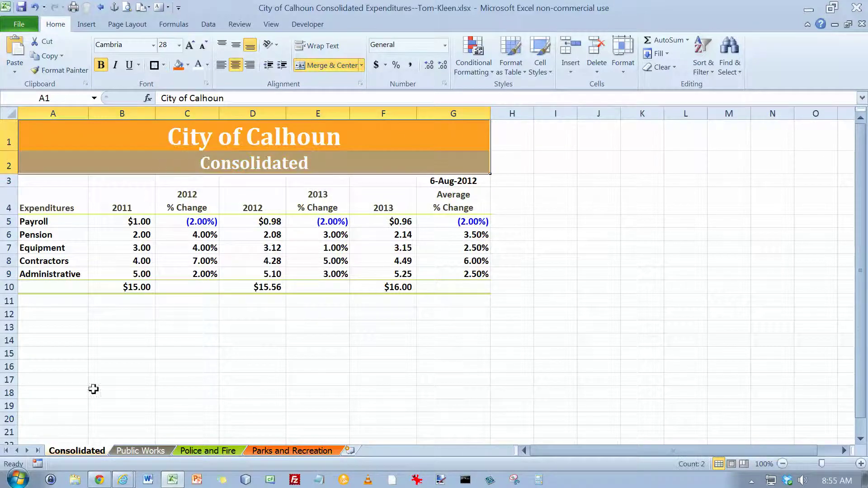
left_click(131, 451)
left_click(93, 450)
- In cell B5 of the Consolidated sheet, sum cell B5 across the Public Works through Parks and Recreation sheets
left_click(139, 221)
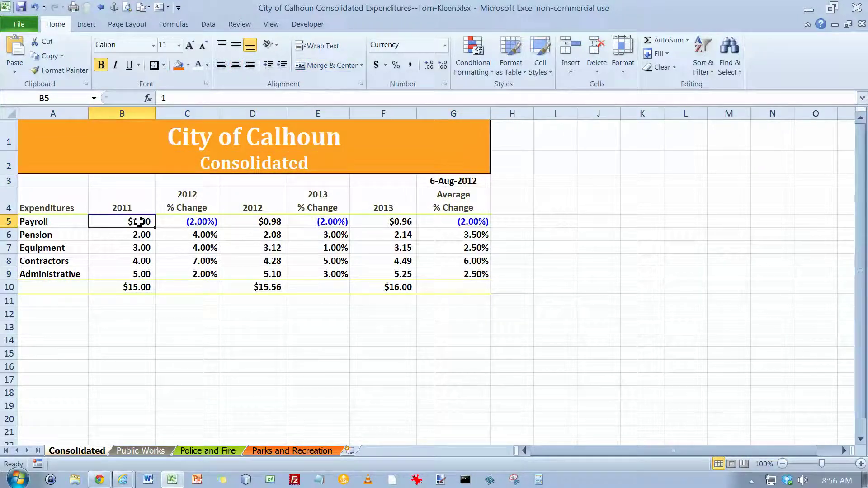
left_click(669, 39)
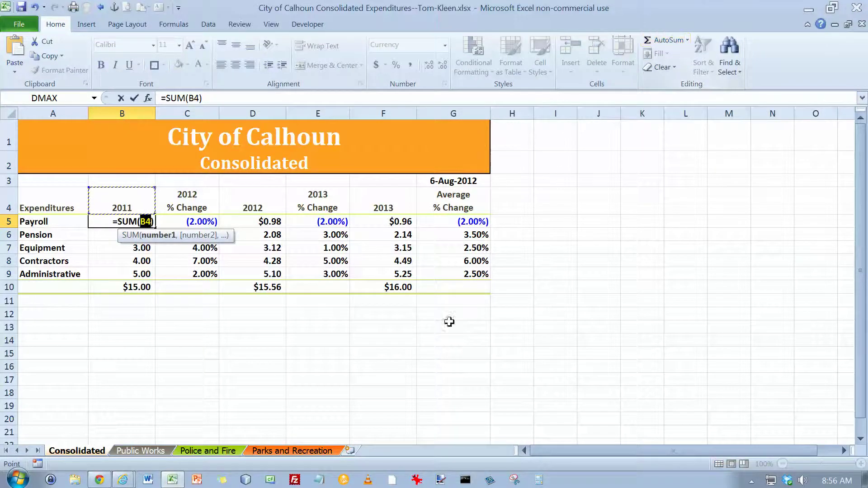
left_click(165, 451)
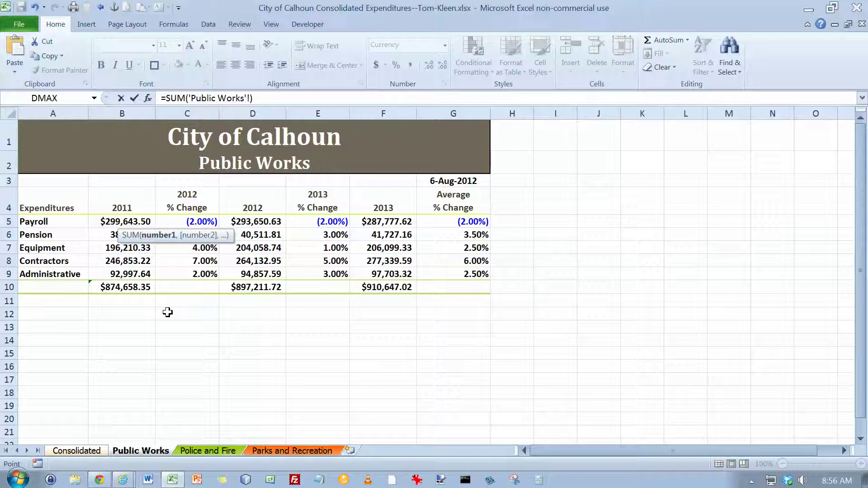
left_click(136, 221)
left_click(270, 452, "shift")
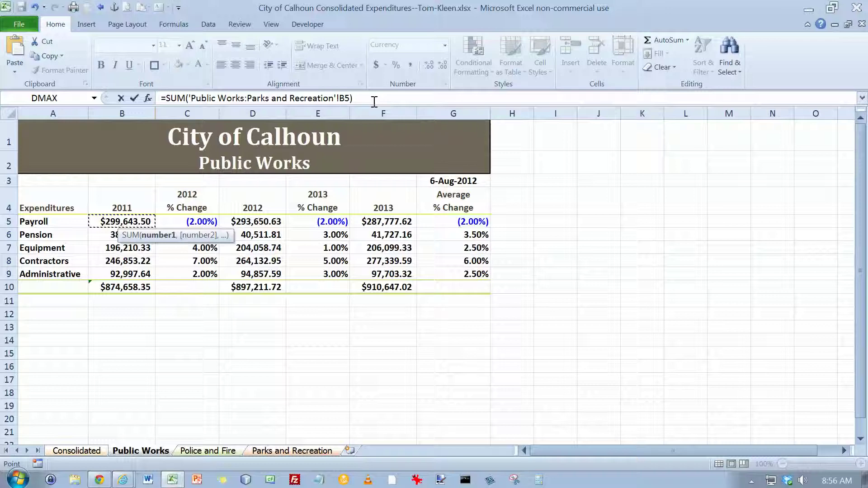
key("Return")
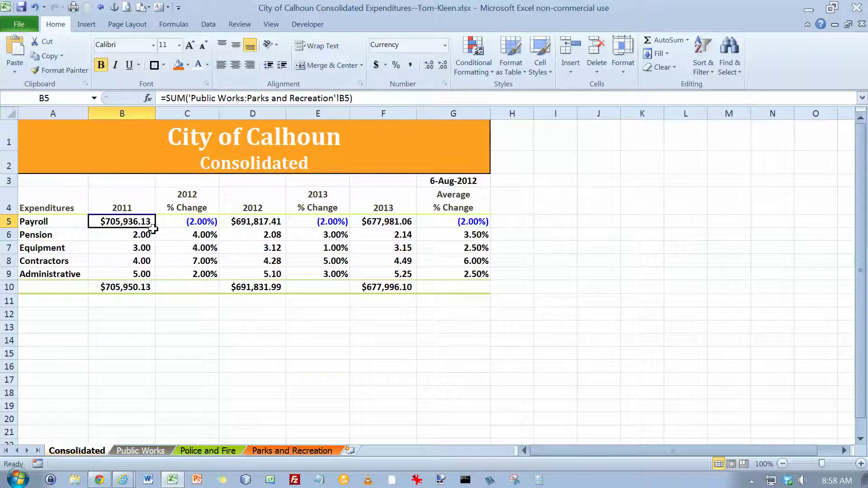
- Try filling the Payroll sum formula from B5 down through B9, and undo the fill
left_click_drag(155, 228, 155, 277)
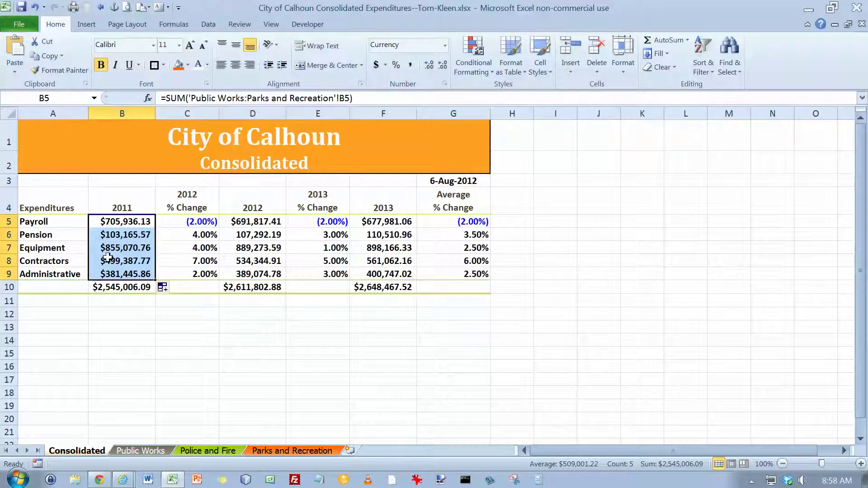
left_click(175, 302)
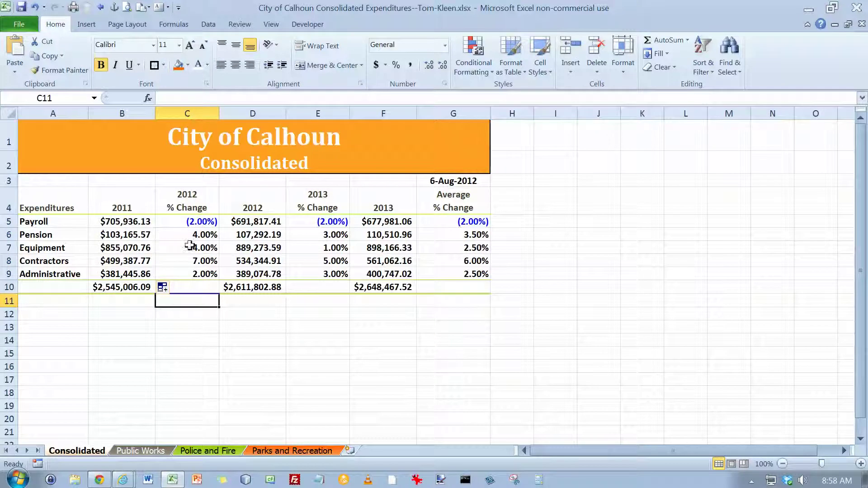
key("ctrl+z")
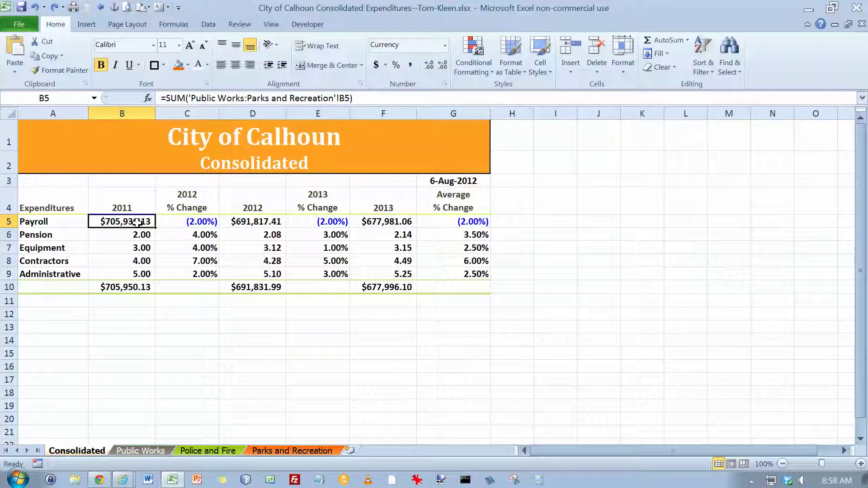
- Copy the sum formula from B5 into B6:B9 on the Consolidated sheet, pasting formulas only
left_click(51, 57)
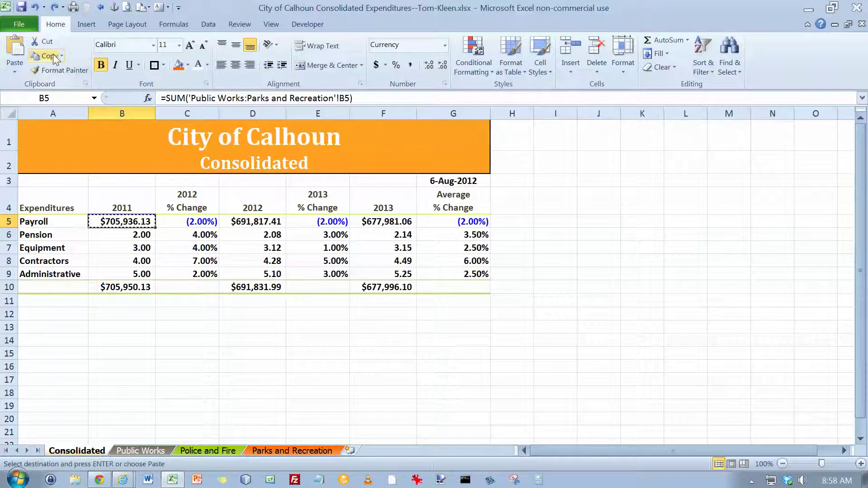
left_click(135, 234)
left_click_drag(136, 234, 135, 273)
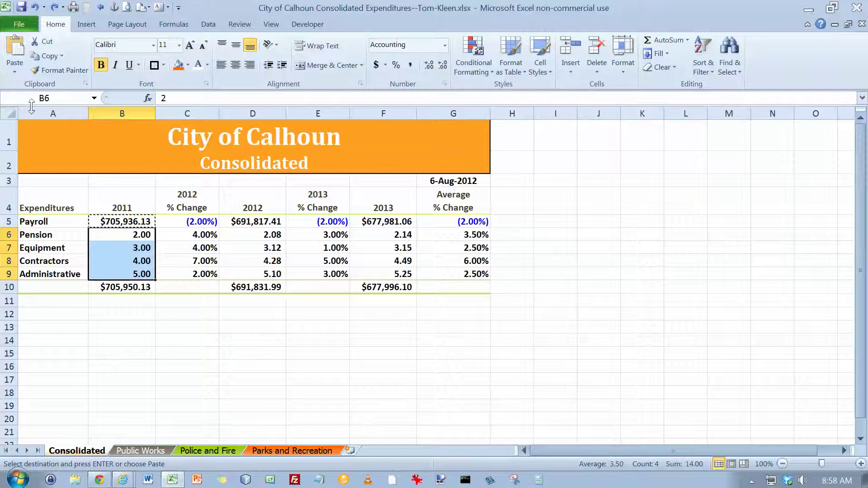
left_click(15, 71)
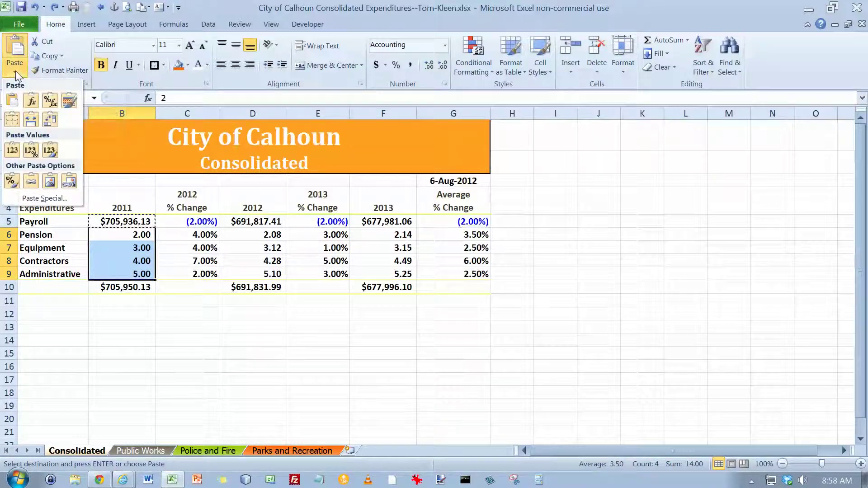
left_click(30, 102)
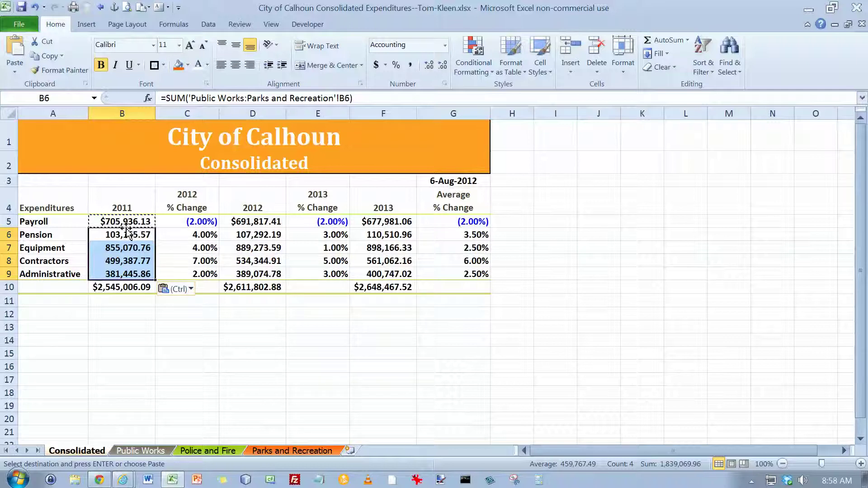
key("Escape")
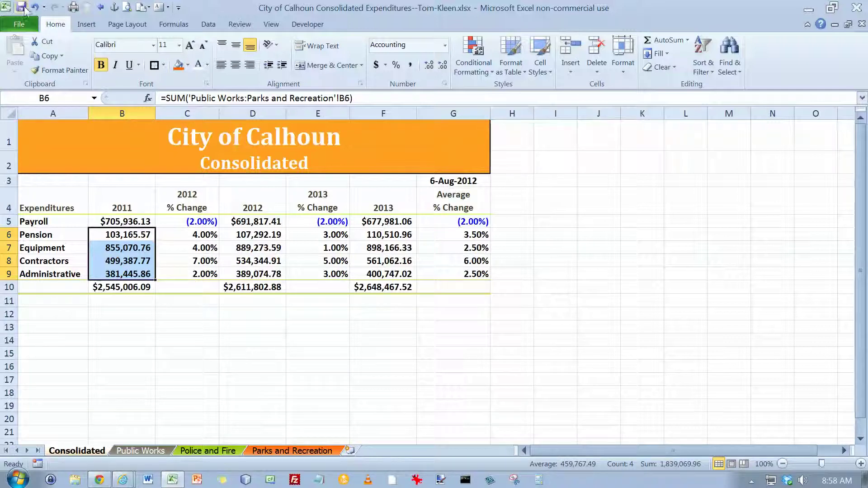